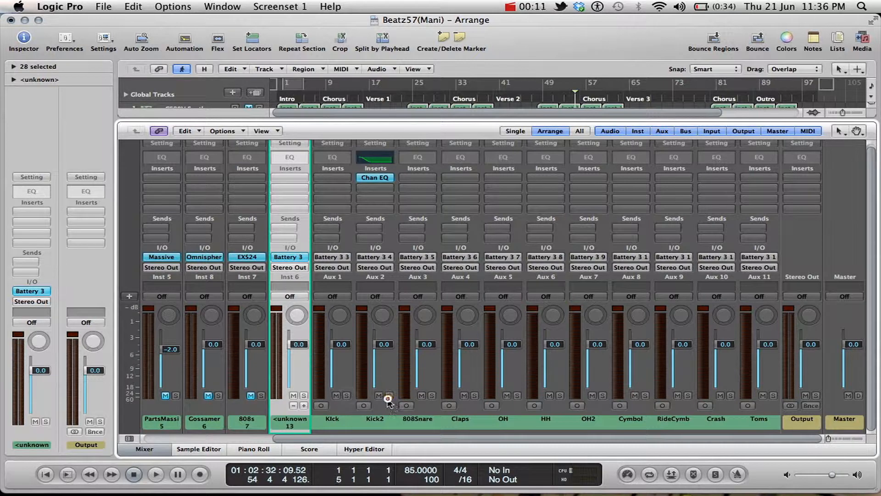
# Clear the region selection, return the playhead to the start of the song and show the mixer's first channels.
pyautogui.click(155, 449)
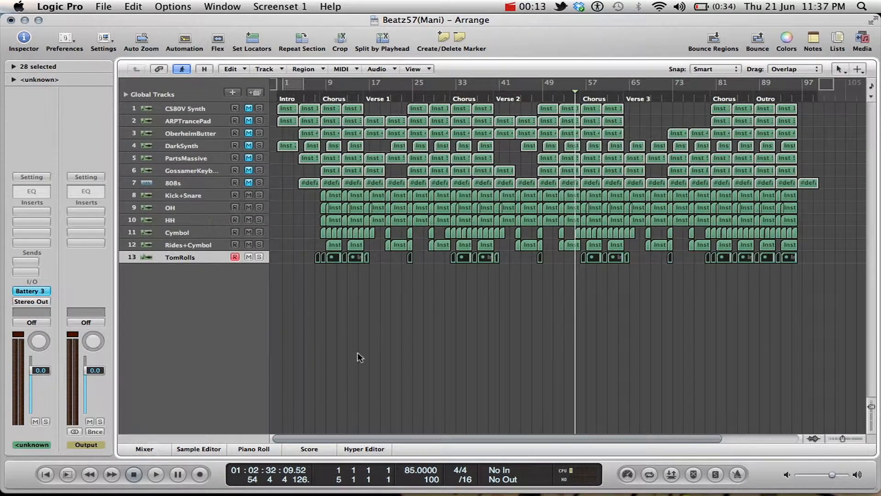
pyautogui.click(329, 317)
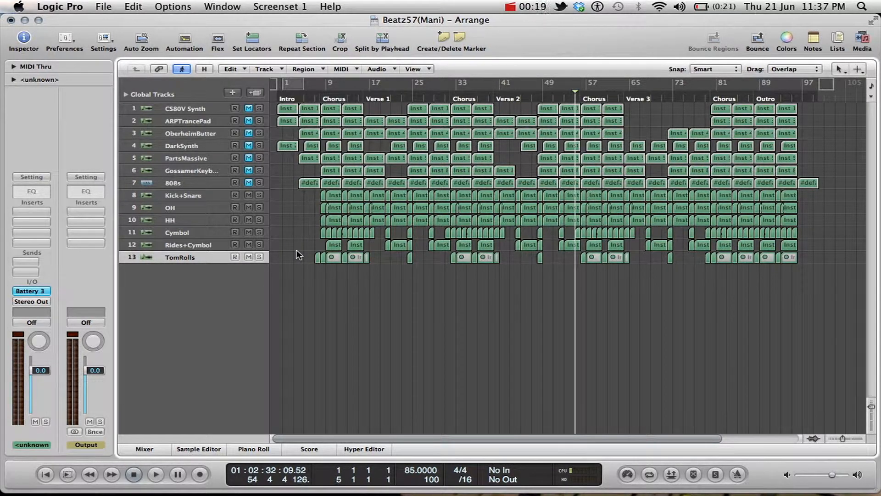
pyautogui.press('Return')
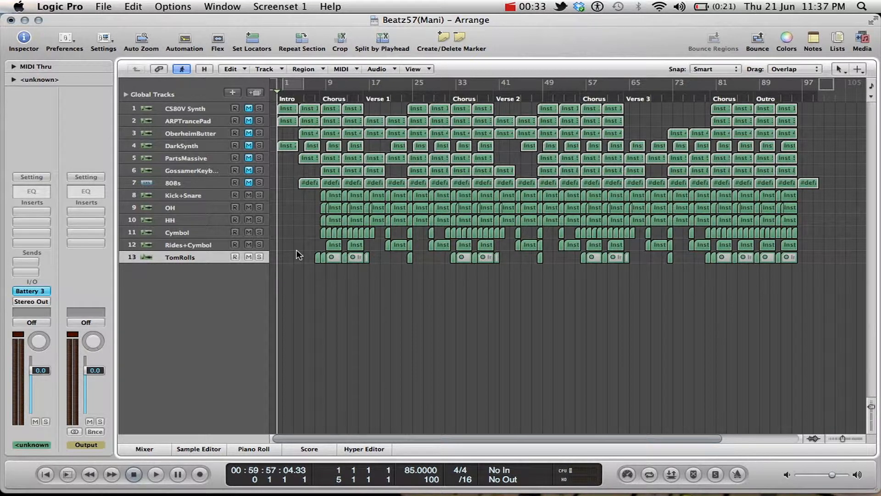
pyautogui.click(146, 449)
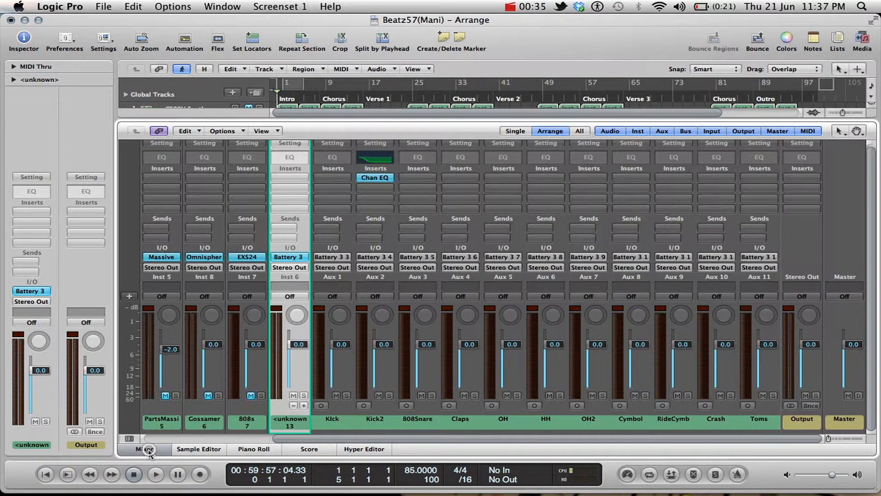
pyautogui.hscroll(-4, 338, 406)
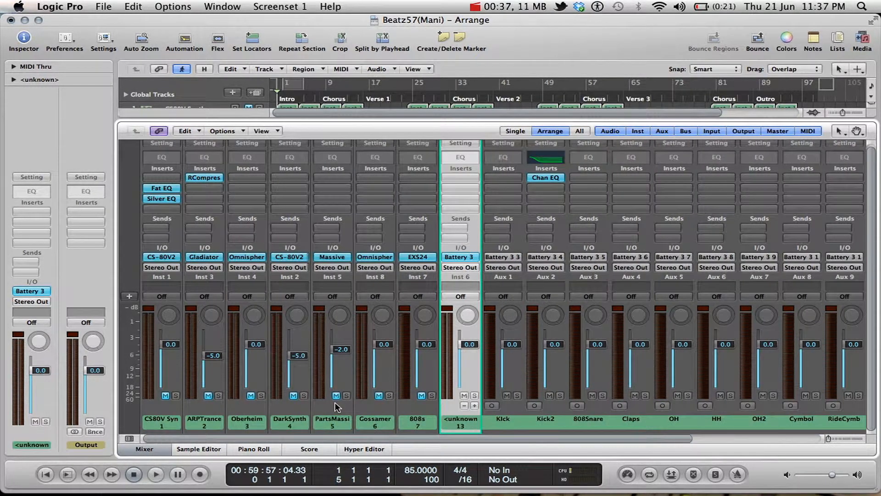
# Select the Oberheim and DarkSynth channel strips together and route their outputs to Bus 1.
pyautogui.click(163, 426)
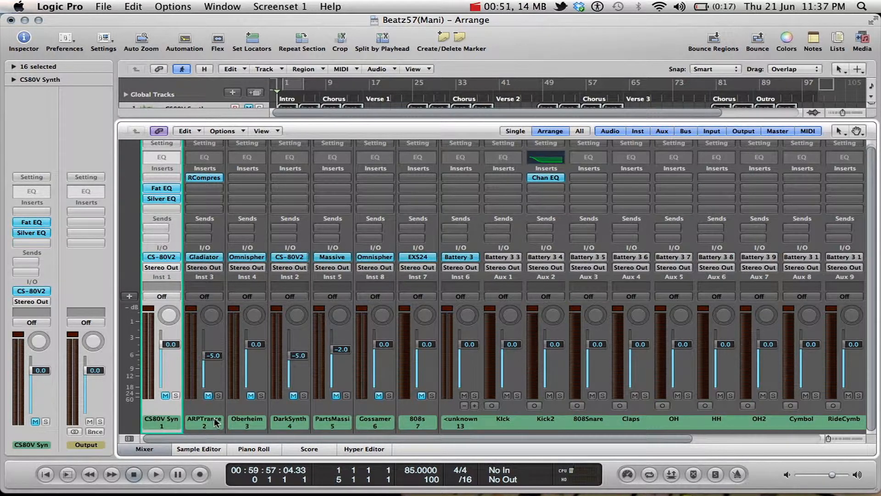
pyautogui.click(251, 422)
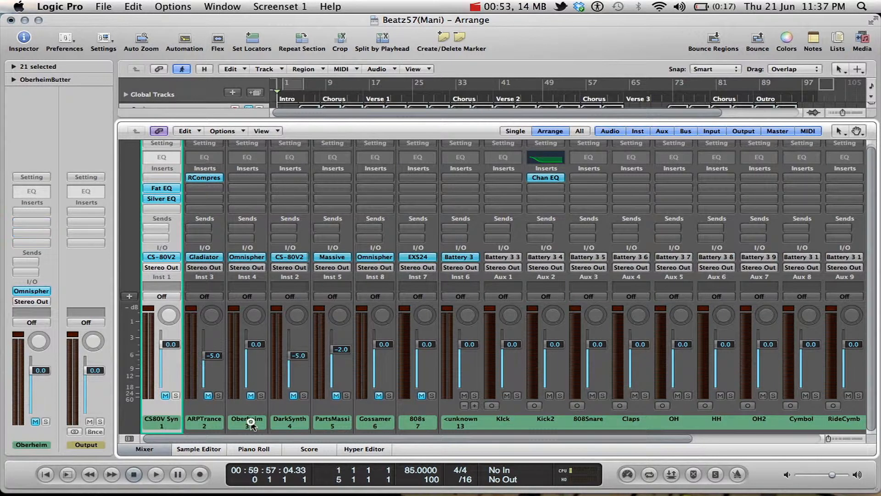
pyautogui.keyDown('shift'); pyautogui.click(293, 420); pyautogui.keyUp('shift')
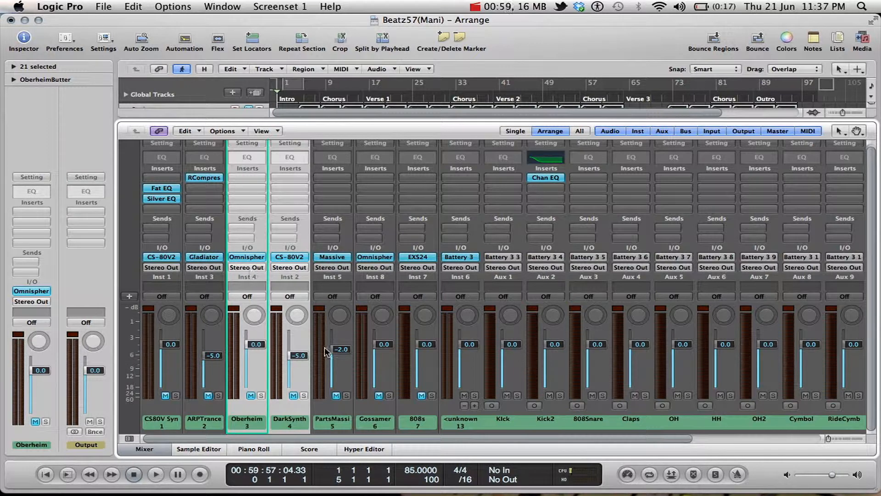
pyautogui.hscroll(5, 338, 362)
pyautogui.hscroll(-5, 338, 363)
pyautogui.click(241, 268)
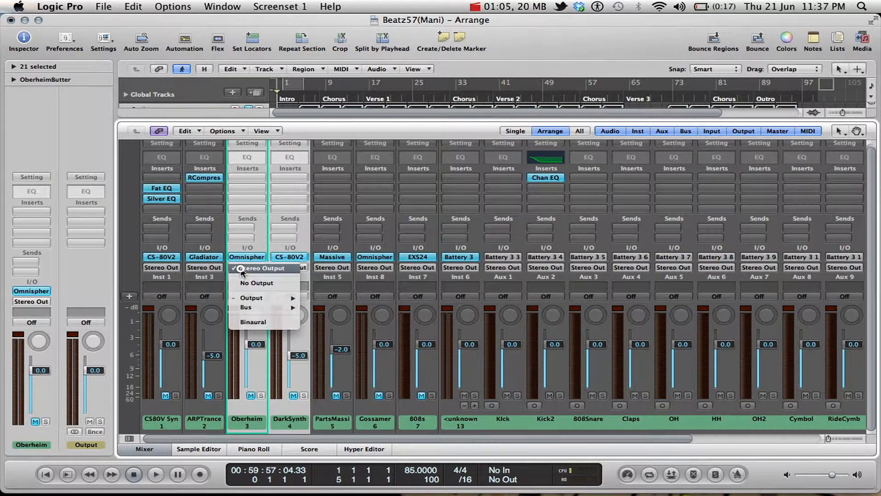
pyautogui.moveTo(271, 307)
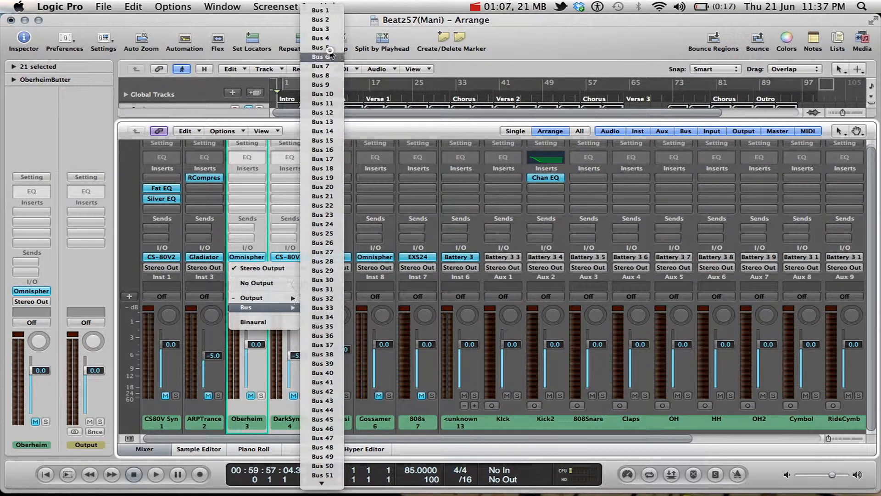
pyautogui.click(321, 10)
# Select the auxiliary channel strip that receives Bus 1.
pyautogui.hscroll(5, 452, 319)
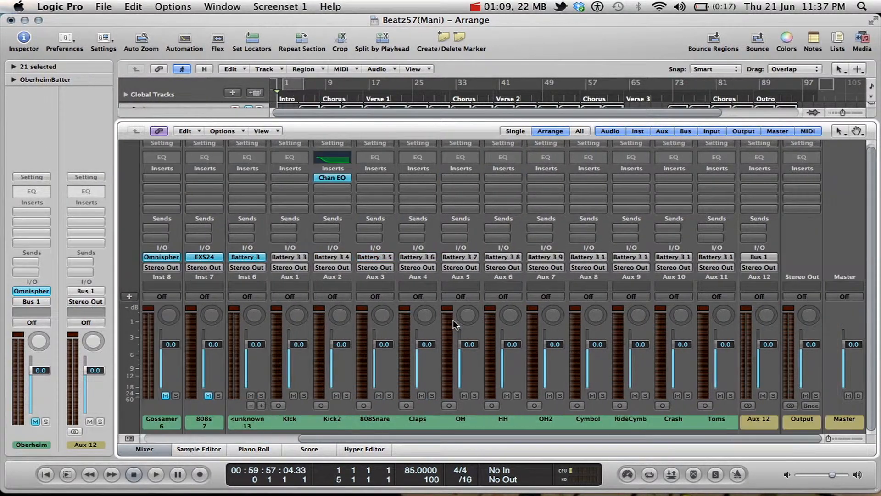
pyautogui.click(756, 428)
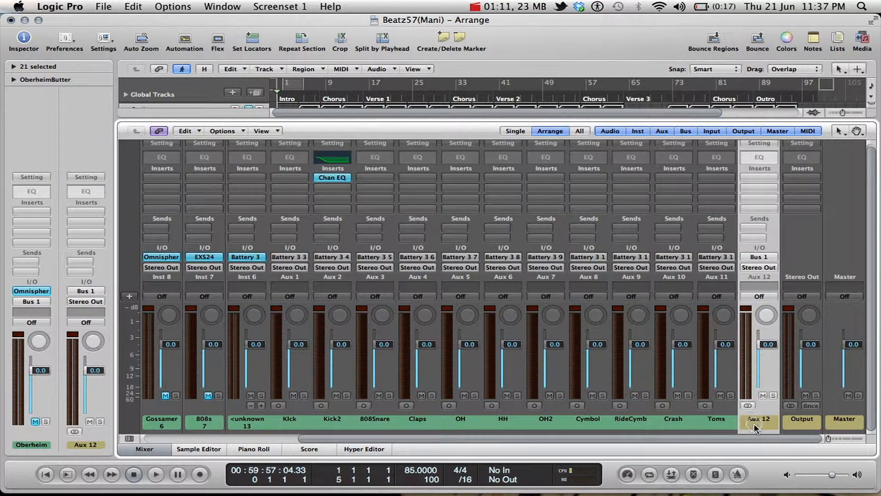
pyautogui.moveTo(760, 423); pyautogui.dragTo(697, 424)
pyautogui.hscroll(-5, 312, 361)
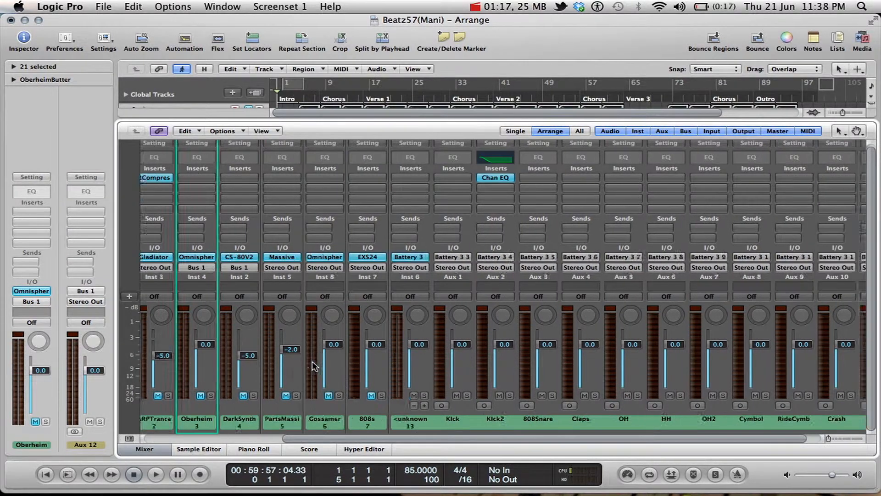
# Unmute the Oberheim and DarkSynth channels and mute the Battery 3 instrument channel.
pyautogui.click(251, 395)
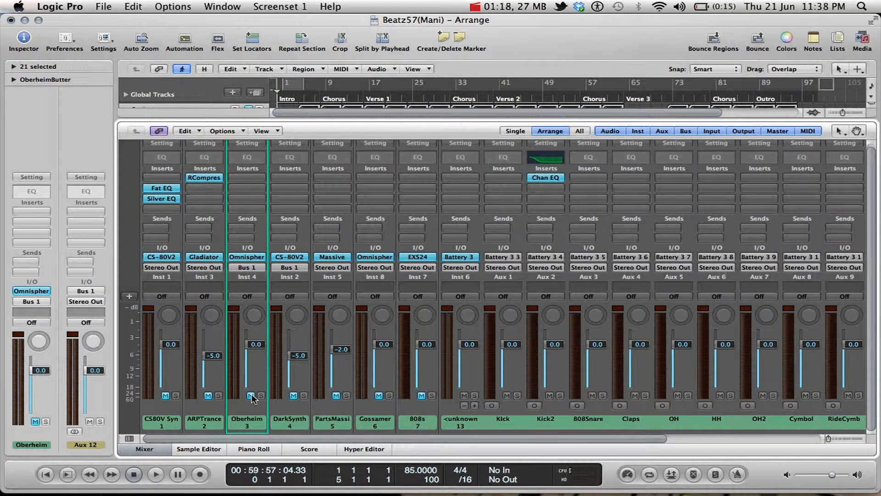
pyautogui.click(293, 395)
pyautogui.click(467, 395)
# Play the intro and compare the levels of the Oberheim and DarkSynth channels with the Bus 1 auxiliary channel.
pyautogui.hscroll(5, 467, 385)
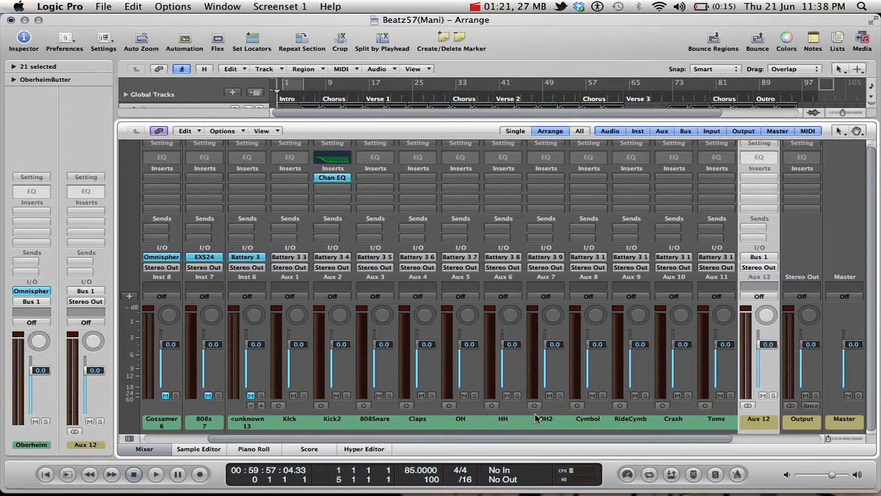
pyautogui.press('space')
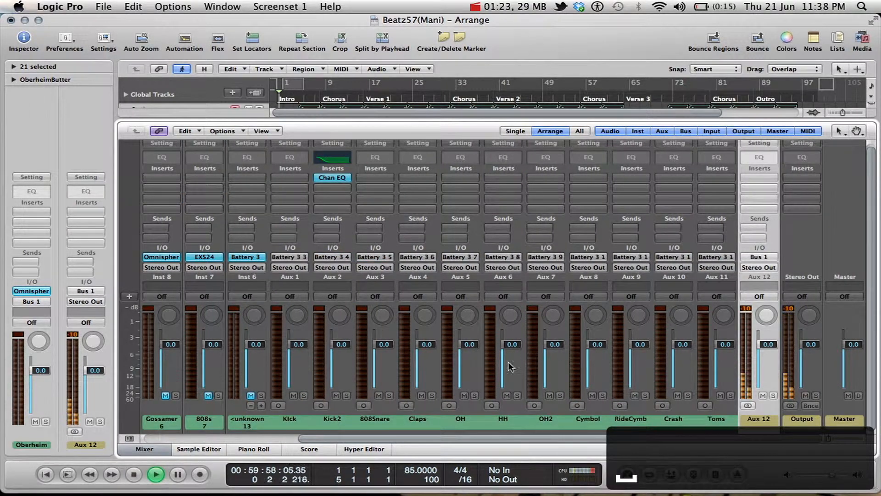
pyautogui.hscroll(-5, 439, 370)
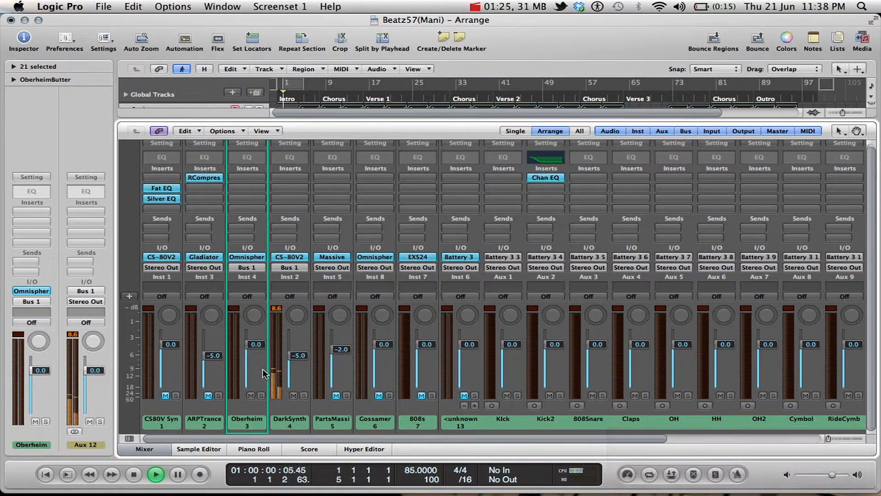
pyautogui.click(146, 450)
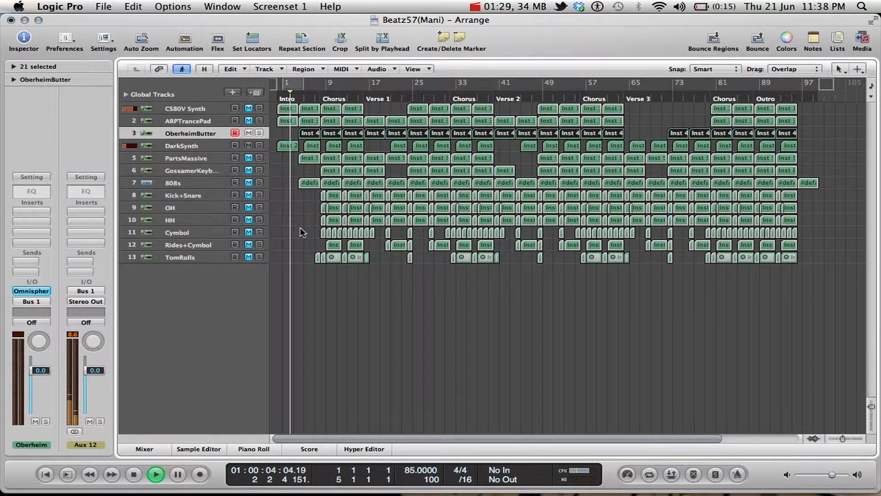
pyautogui.click(150, 451)
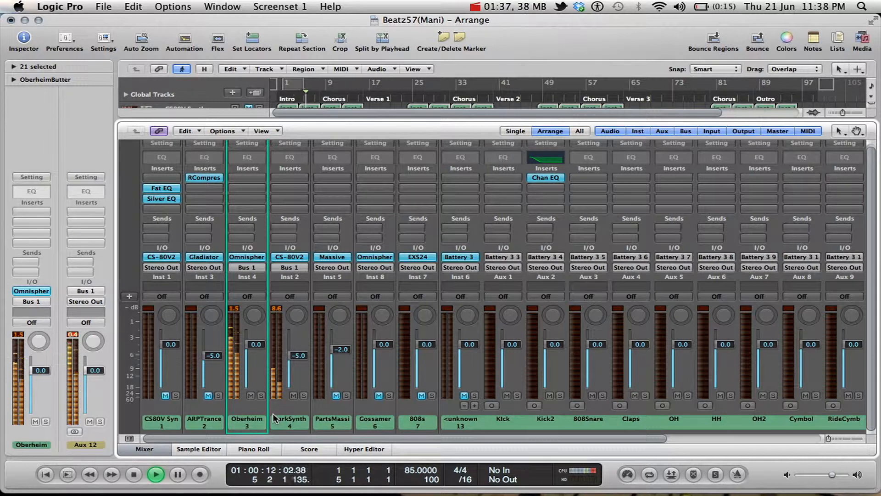
pyautogui.press('space')
pyautogui.hscroll(5, 311, 418)
pyautogui.hscroll(2, 311, 419)
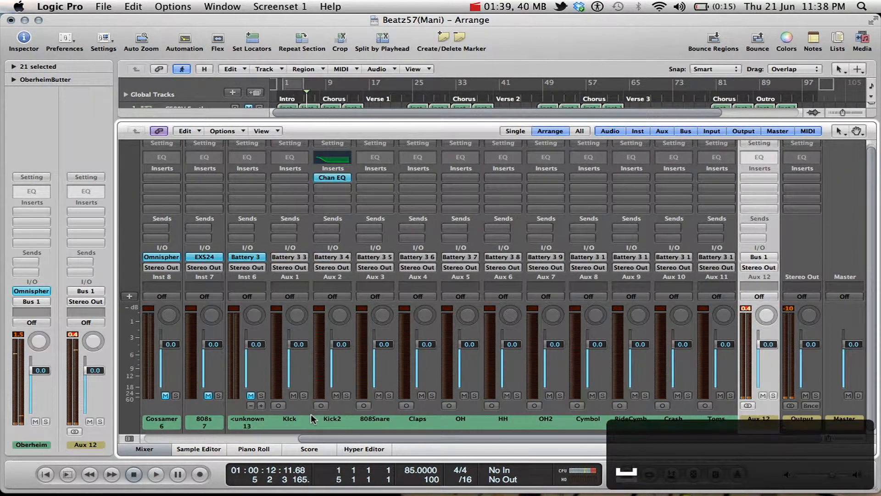
# Mute all drum channels from Kick through Toms during playback, and stop with the Bus 1 auxiliary channel selected.
pyautogui.press('space')
pyautogui.hscroll(-7, 352, 384)
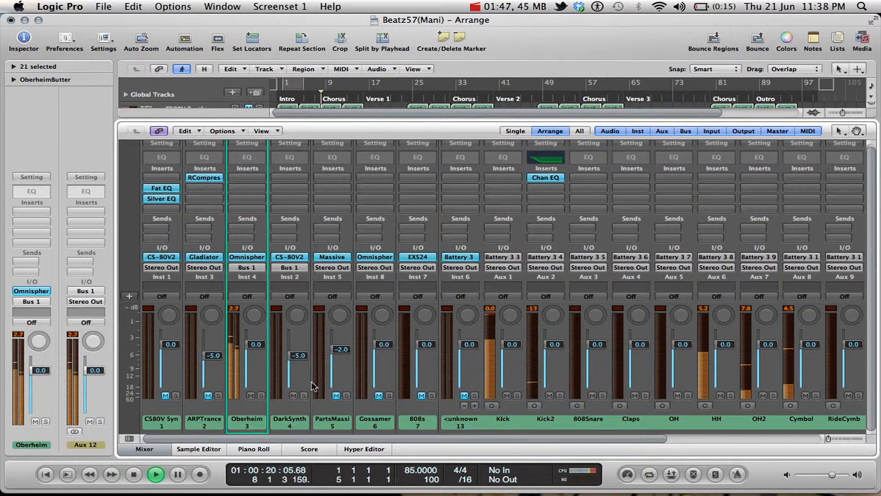
pyautogui.hscroll(7, 312, 385)
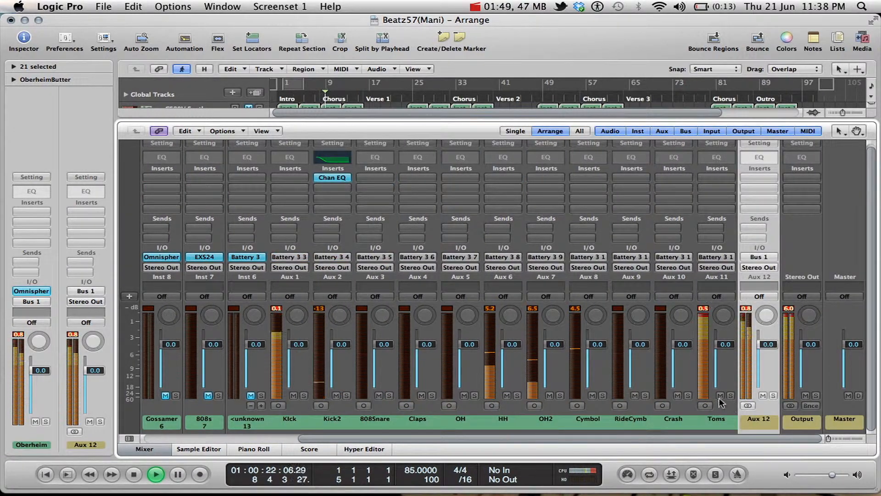
pyautogui.moveTo(305, 419); pyautogui.dragTo(717, 417)
pyautogui.click(678, 395)
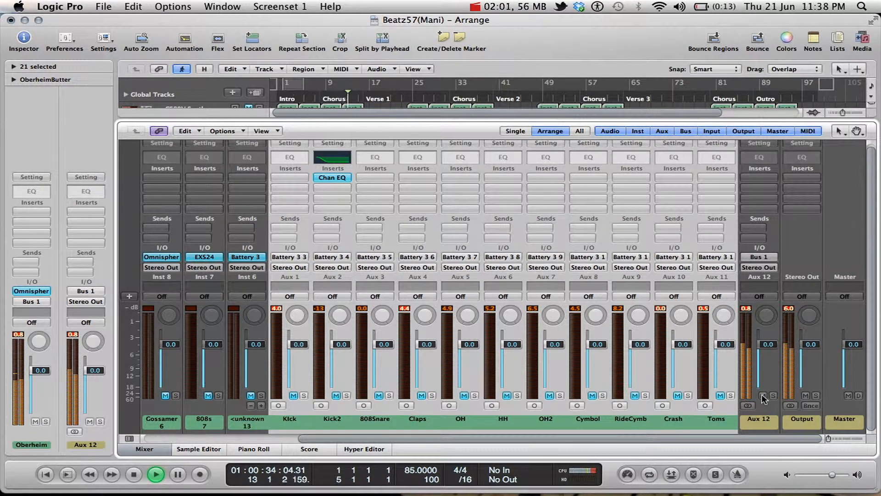
pyautogui.click(746, 421)
pyautogui.press('space')
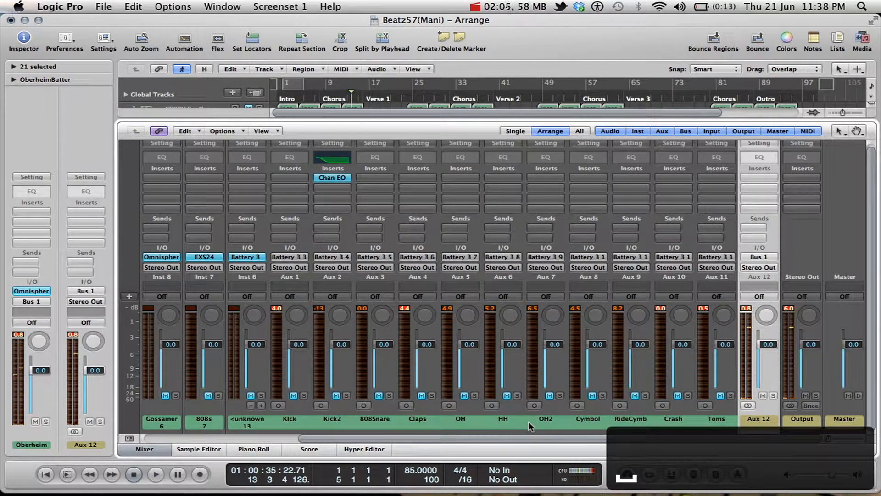
pyautogui.press('BackSpace')
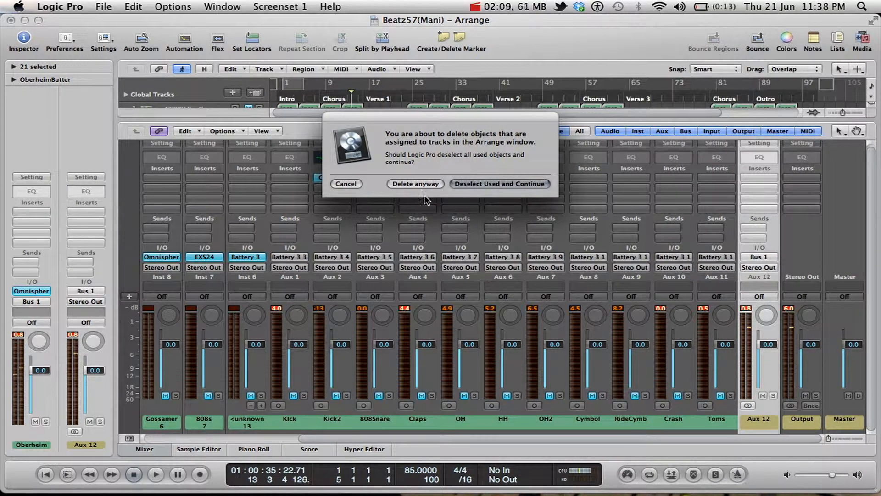
pyautogui.click(352, 184)
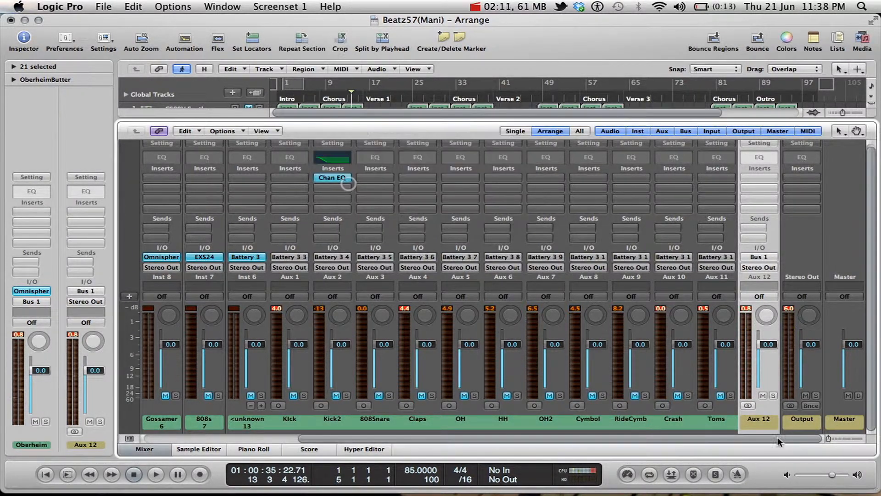
pyautogui.click(711, 420)
pyautogui.click(762, 420)
pyautogui.press('BackSpace')
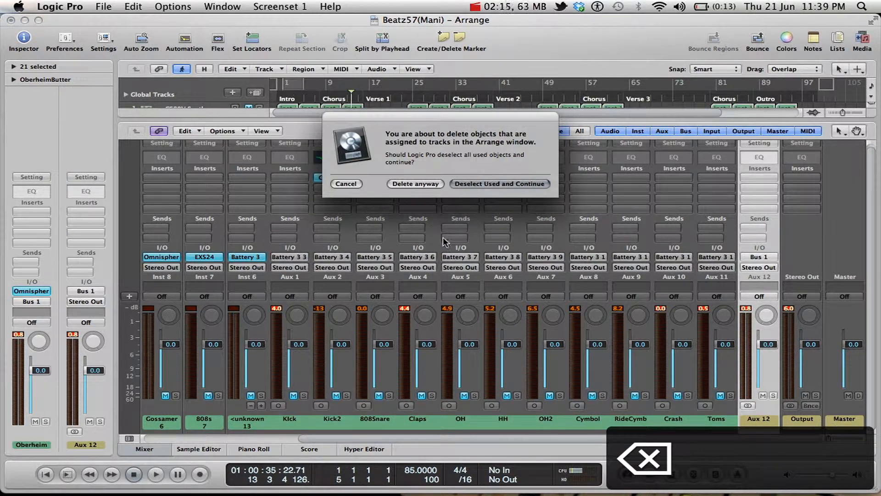
pyautogui.click(349, 186)
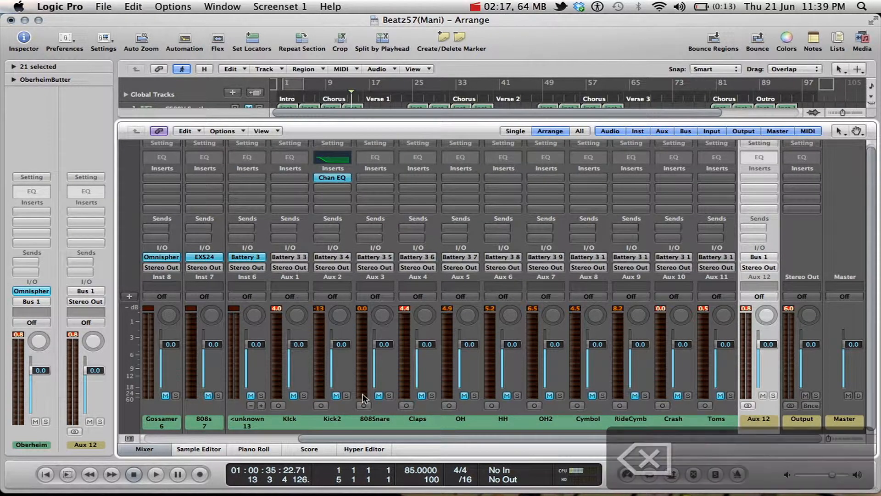
# Create one new mono auxiliary channel strip with Bus 10 as its input and Output 1-2 as its output.
pyautogui.hscroll(-5, 363, 397)
pyautogui.scroll(-1, 215, 395)
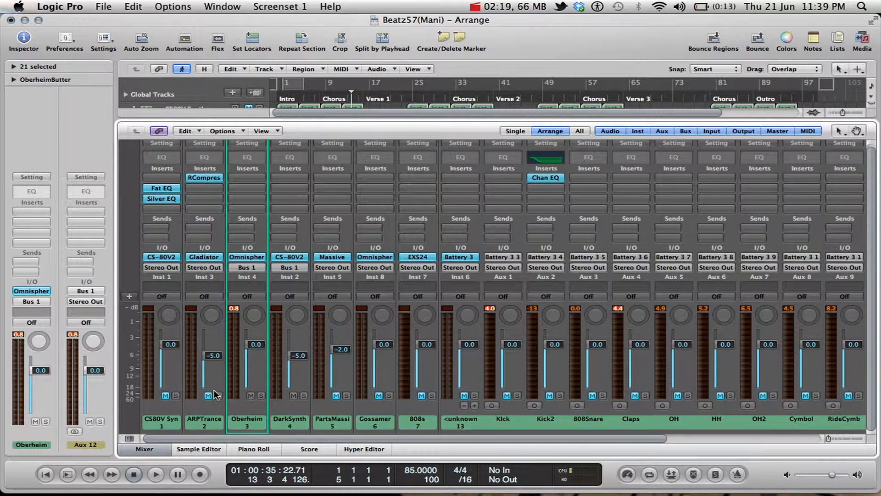
pyautogui.click(130, 297)
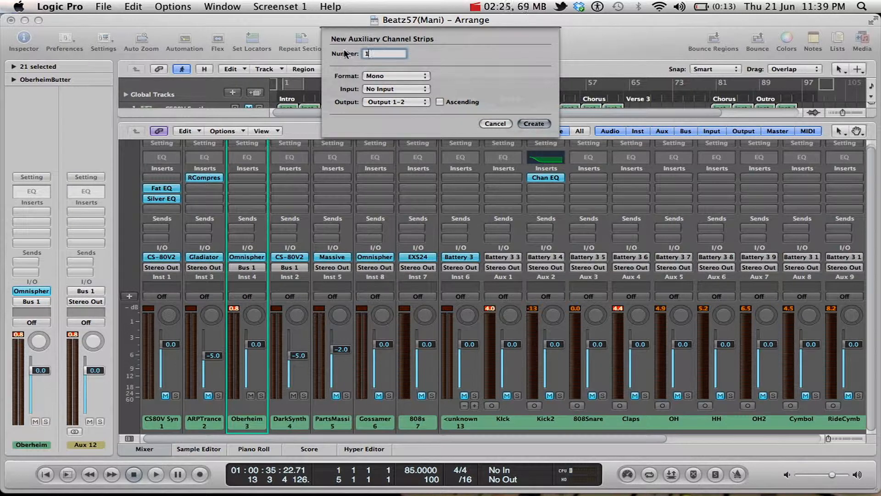
pyautogui.click(403, 74)
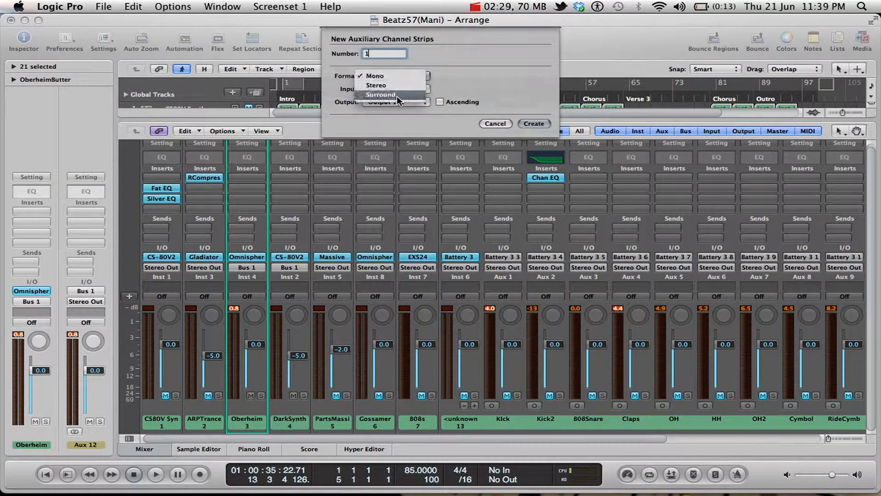
pyautogui.click(478, 92)
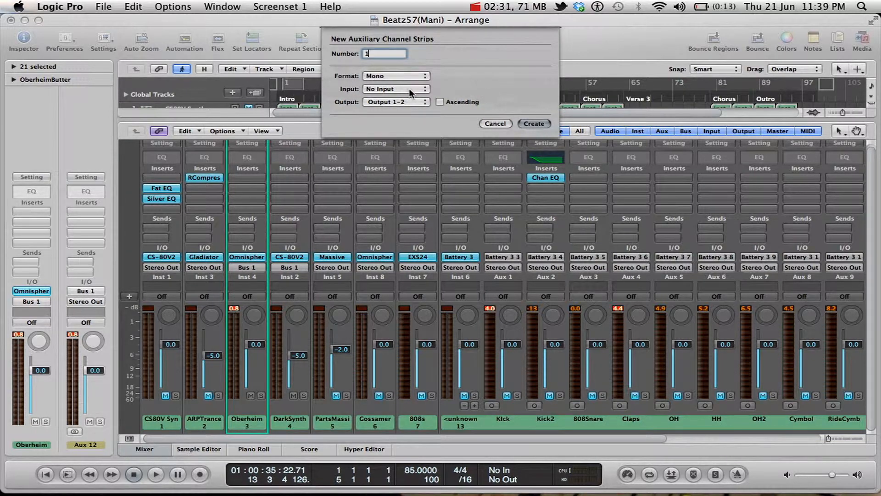
pyautogui.click(409, 90)
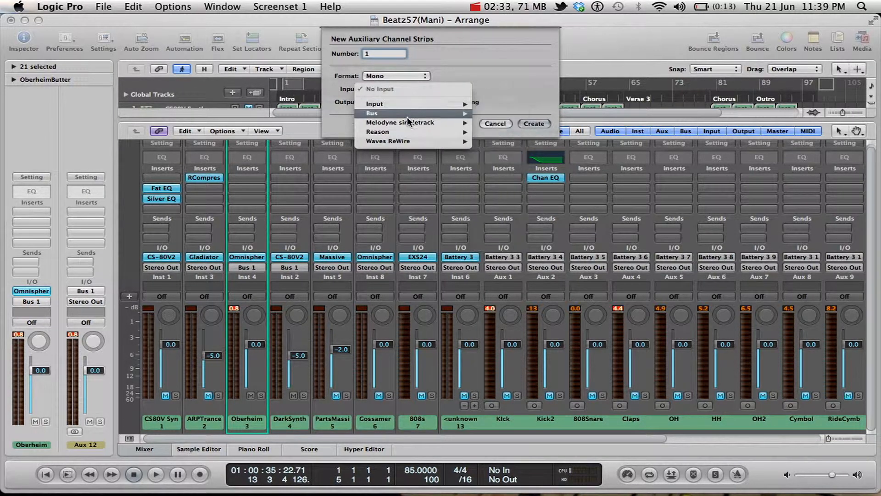
pyautogui.moveTo(399, 105)
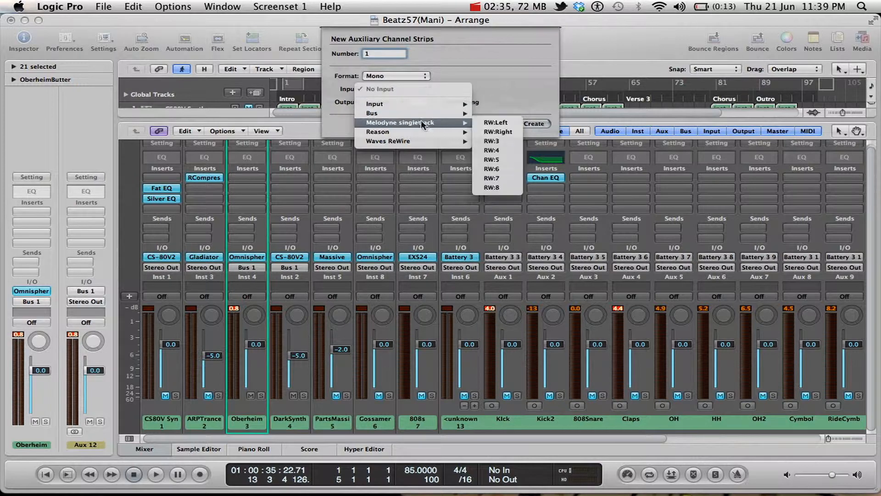
pyautogui.moveTo(430, 123)
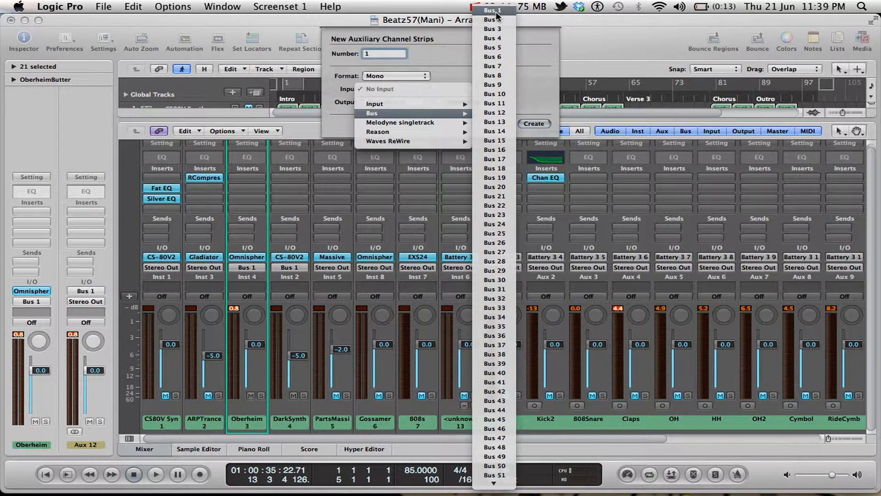
pyautogui.click(502, 94)
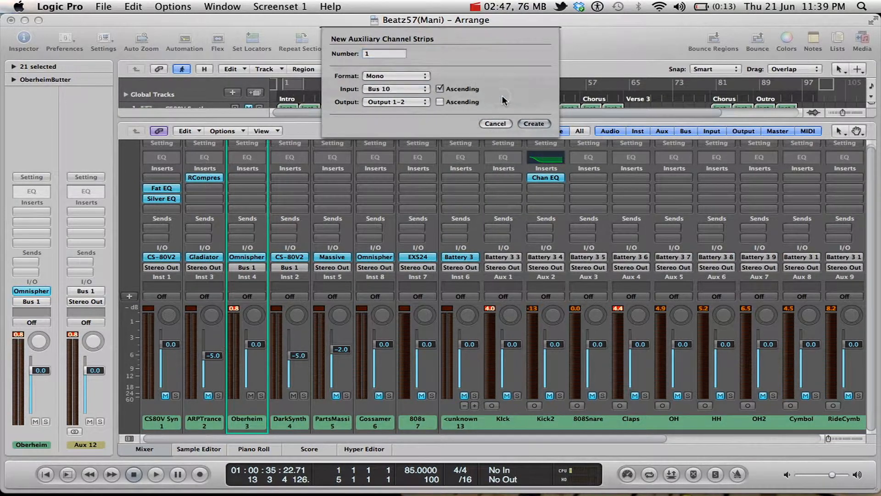
pyautogui.click(537, 123)
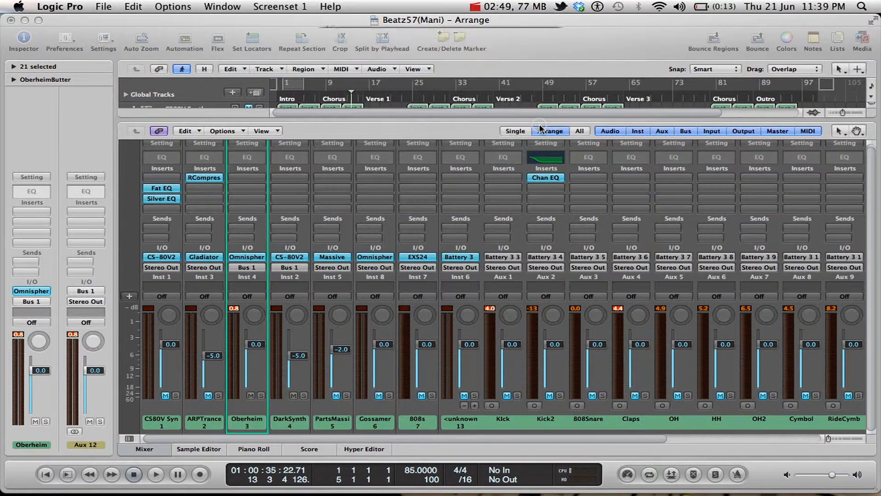
pyautogui.hscroll(3, 529, 341)
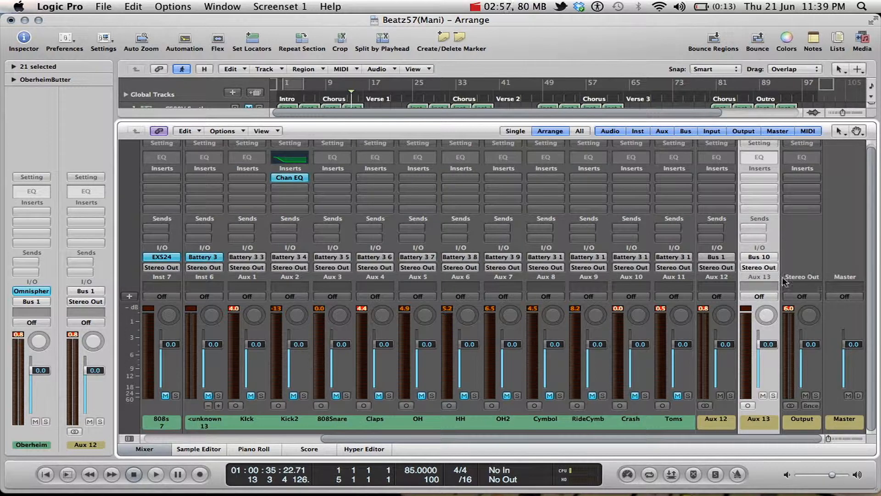
# Select the Oberheim and DarkSynth channels routed to Bus 1, followed by the auxiliary channel strip that receives them.
pyautogui.hscroll(-6, 500, 303)
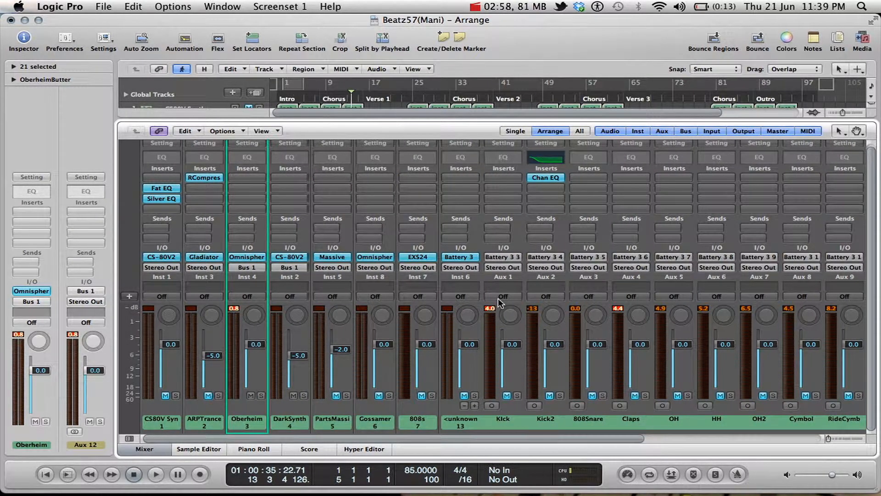
pyautogui.hscroll(6, 497, 299)
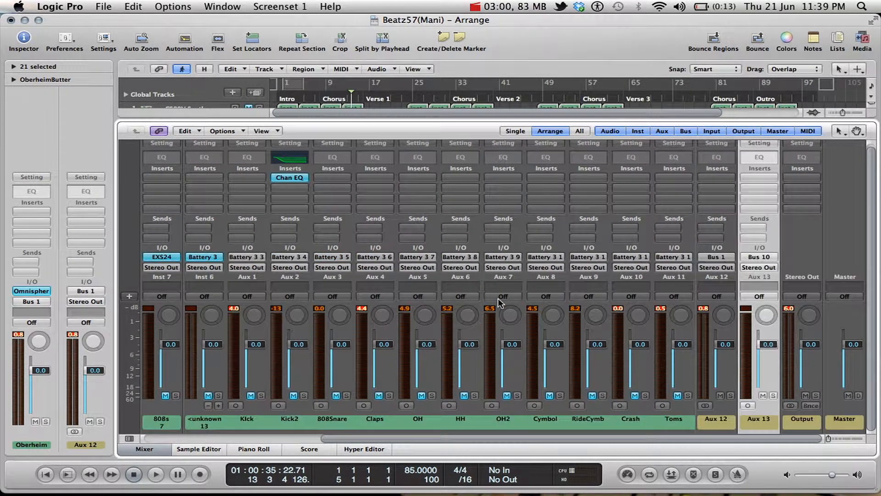
pyautogui.hscroll(-6, 497, 298)
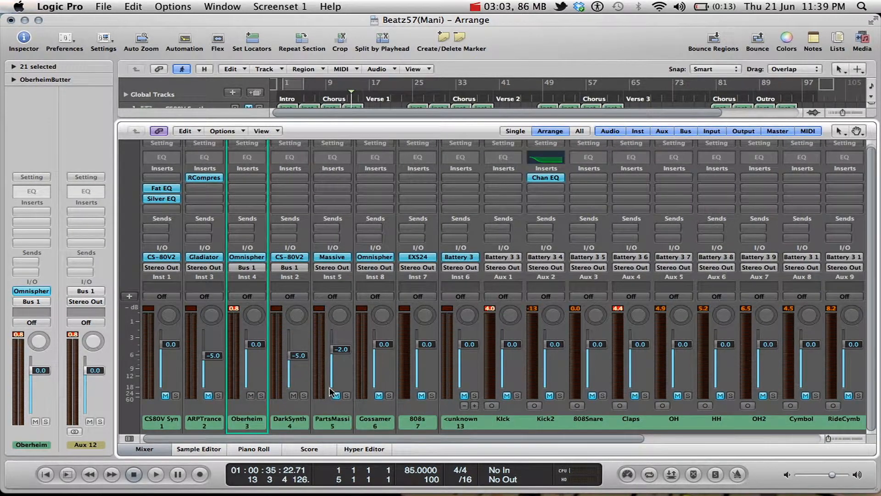
pyautogui.click(255, 421)
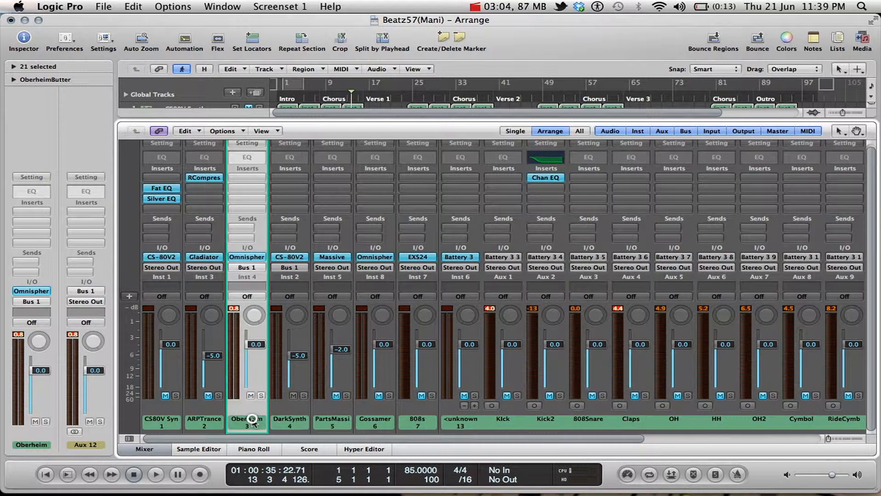
pyautogui.keyDown('shift'); pyautogui.click(292, 423); pyautogui.keyUp('shift')
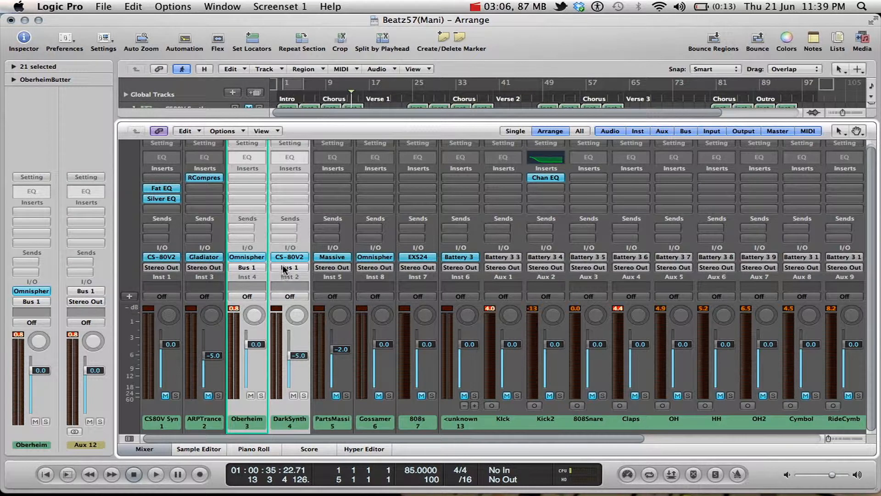
pyautogui.hscroll(6, 348, 373)
pyautogui.click(720, 427)
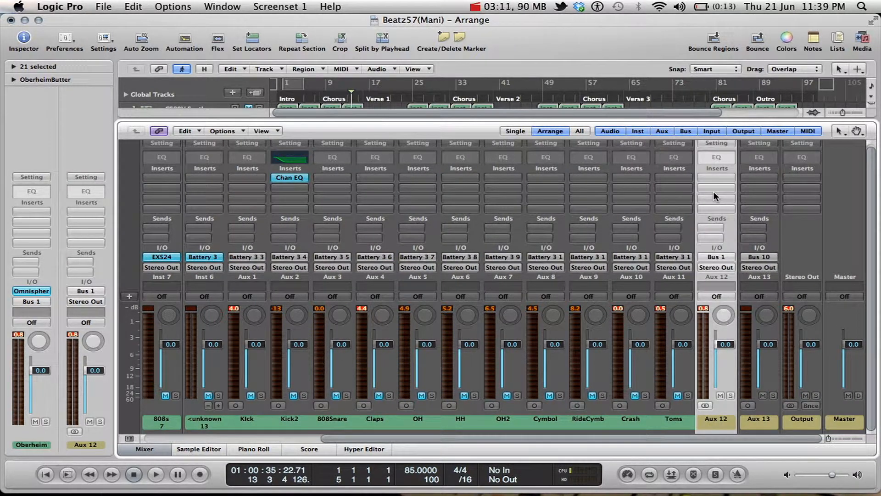
# Set a cycle range over the arrangement from bar 24 to bar 40 and play it in a loop.
pyautogui.press('space')
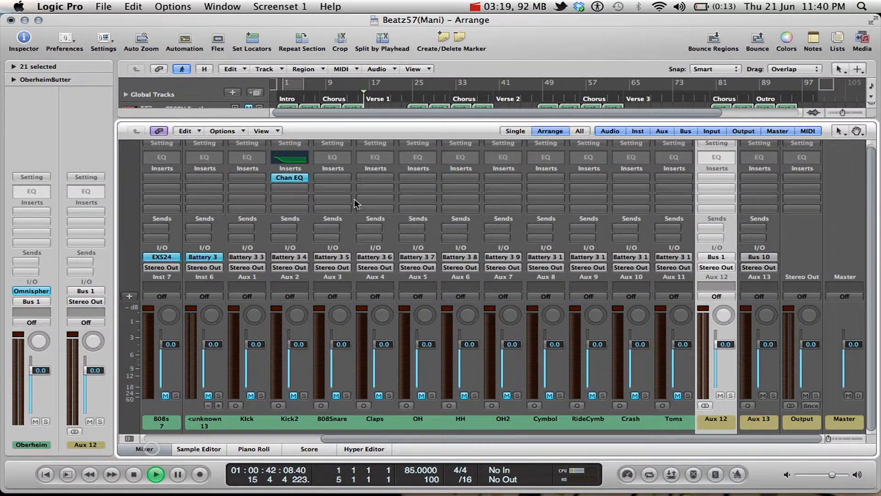
pyautogui.click(146, 449)
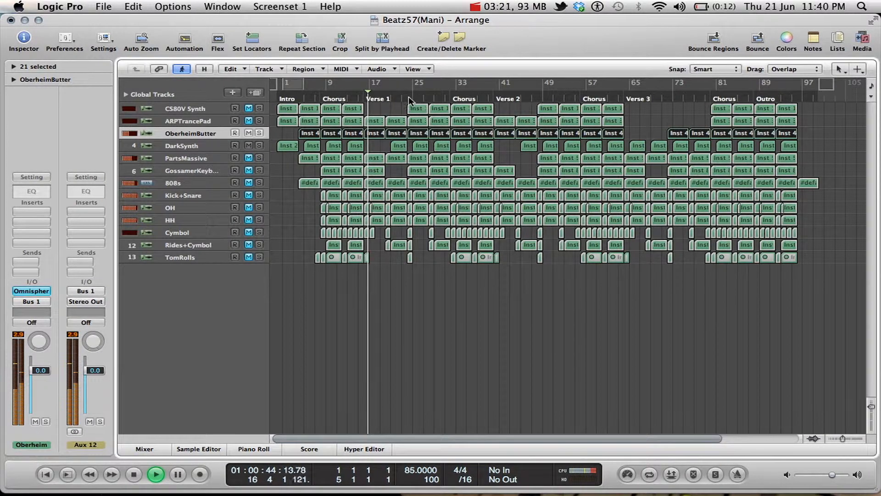
pyautogui.hotkey('ctrl', 'Right')
pyautogui.hotkey('ctrl', 'Right')
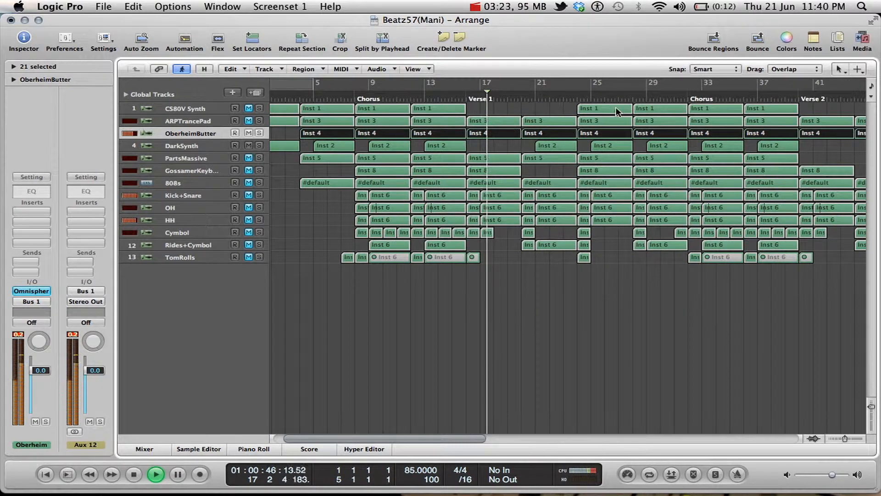
pyautogui.hscroll(5, 615, 106)
pyautogui.moveTo(464, 95); pyautogui.dragTo(691, 121)
pyautogui.press('space')
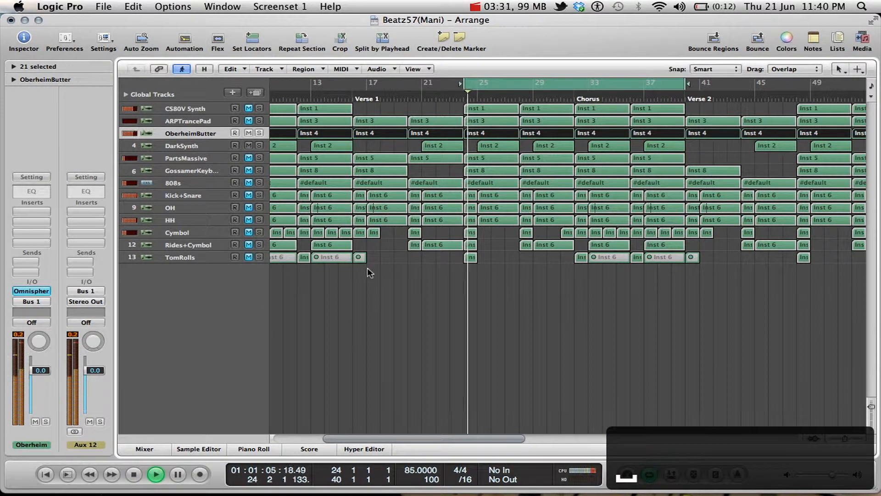
# Insert a stereo Channel EQ in the first insert slot of the Bus 1 auxiliary channel in the mixer.
pyautogui.click(144, 449)
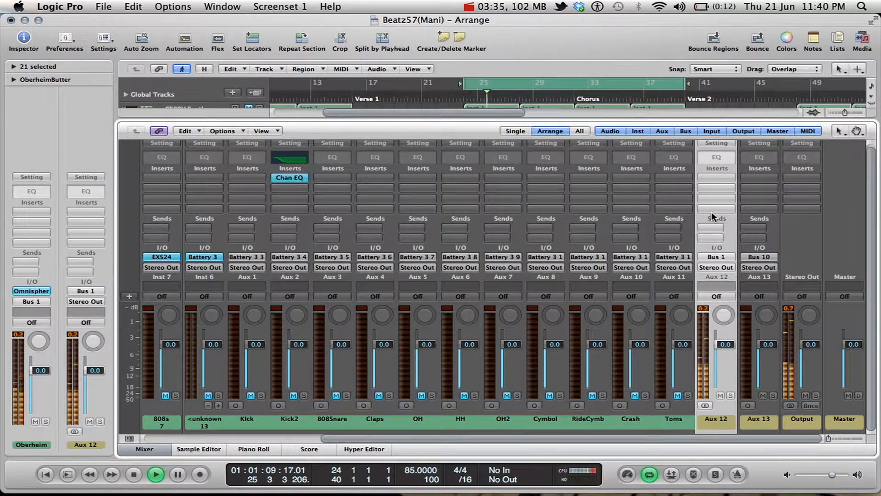
pyautogui.click(709, 180)
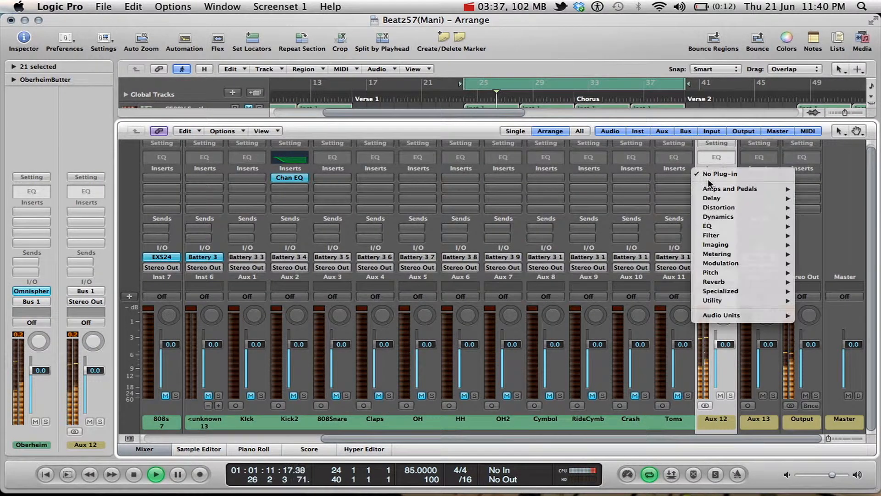
pyautogui.moveTo(728, 233)
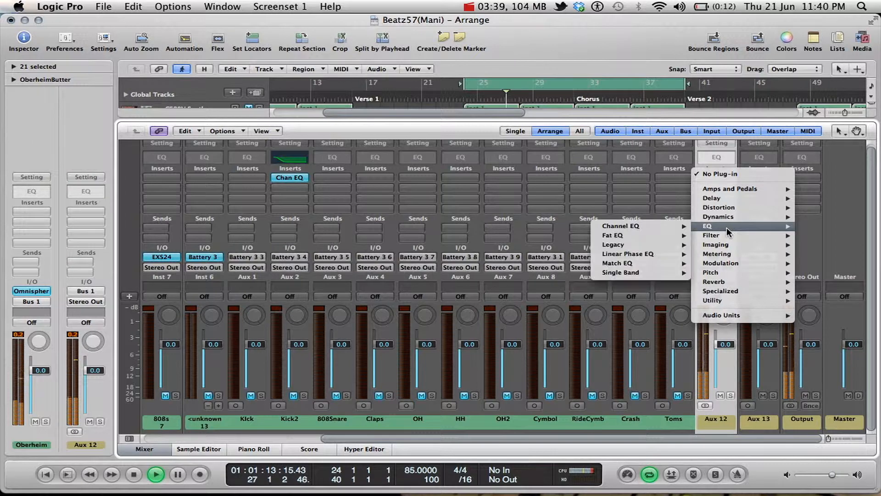
pyautogui.moveTo(654, 225)
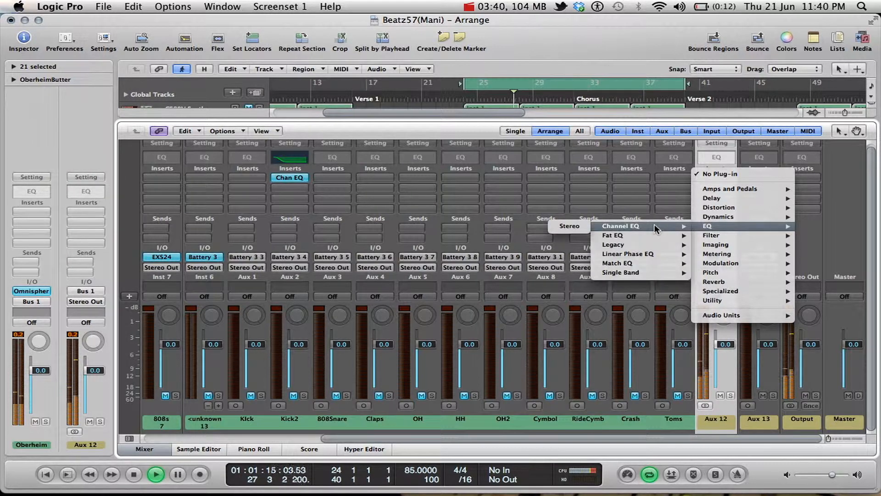
pyautogui.click(569, 226)
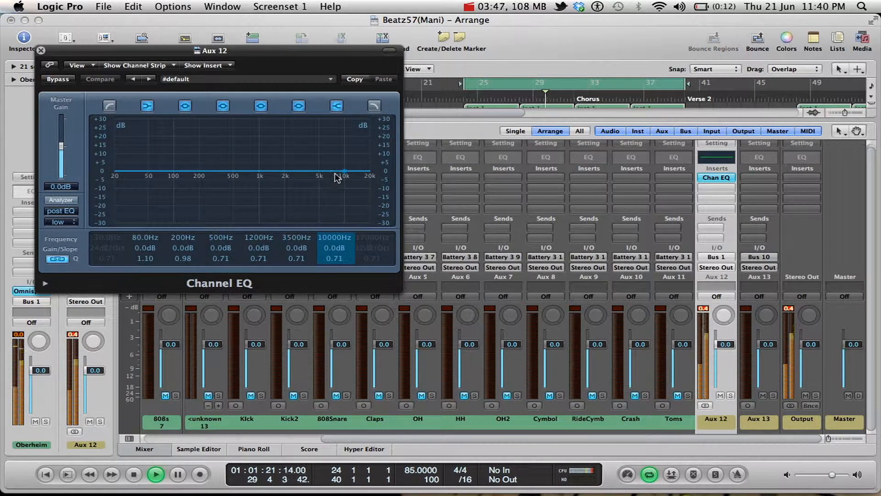
# Lower the Channel EQ's high shelf to -24 dB at about 2150 Hz while the loop plays.
pyautogui.moveTo(342, 177); pyautogui.dragTo(276, 276)
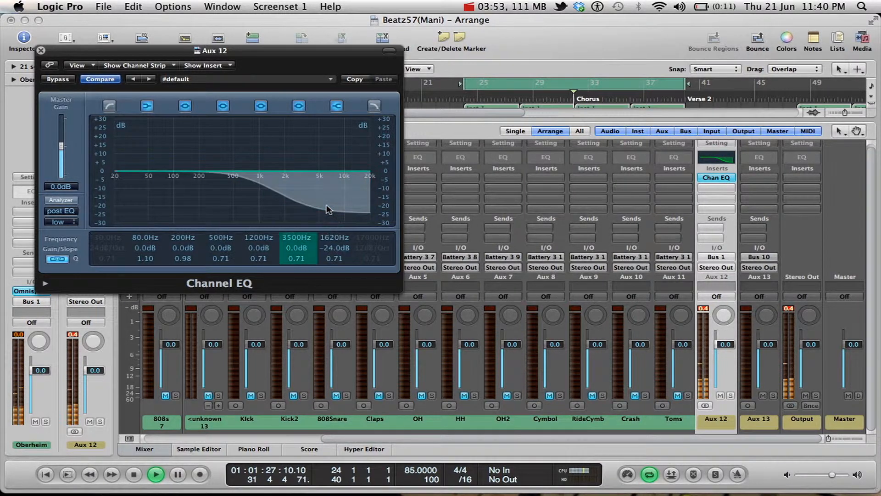
pyautogui.moveTo(285, 194); pyautogui.dragTo(293, 249)
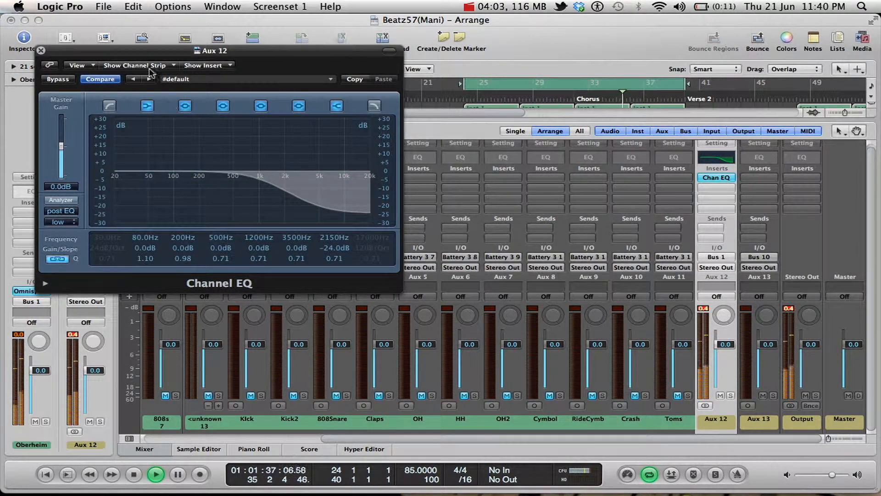
# Mute the Oberheim channel and reshape the auxiliary's Channel EQ to -1.5 dB at 2750 Hz and a high shelf of -24 dB at about 6300 Hz.
pyautogui.moveTo(138, 52); pyautogui.dragTo(245, 41)
pyautogui.hscroll(-5, 230, 356)
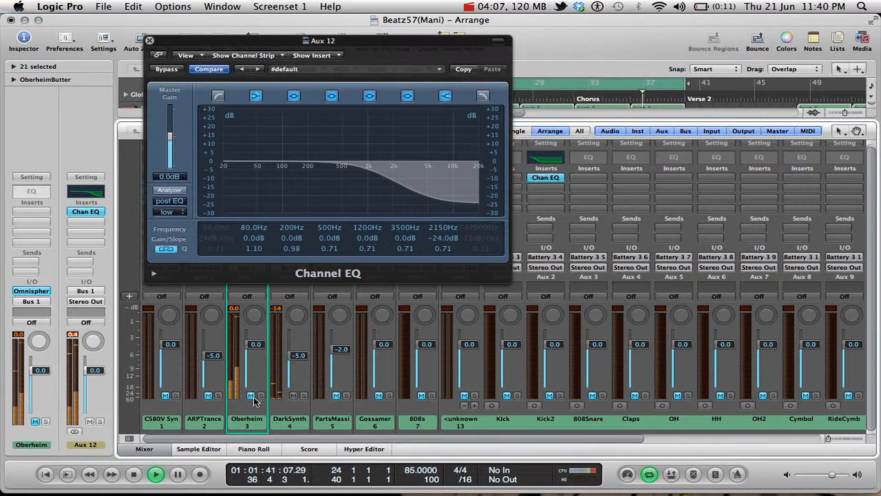
pyautogui.moveTo(438, 183); pyautogui.dragTo(436, 202)
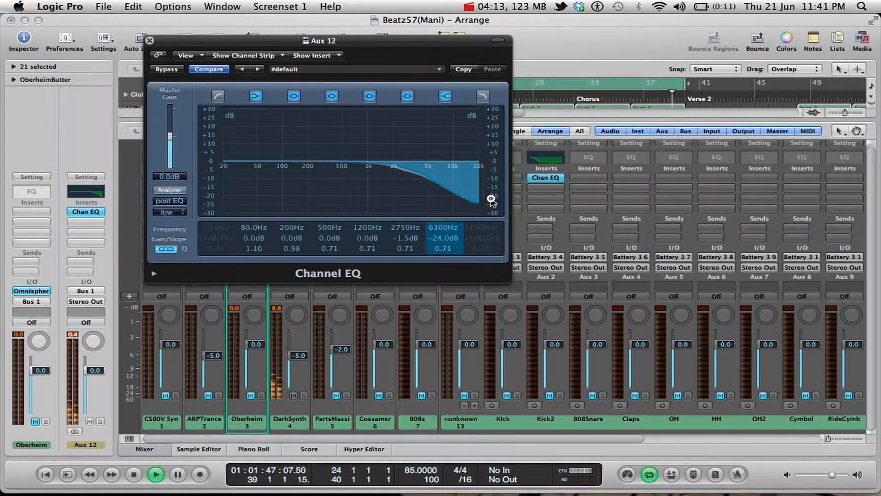
pyautogui.click(150, 40)
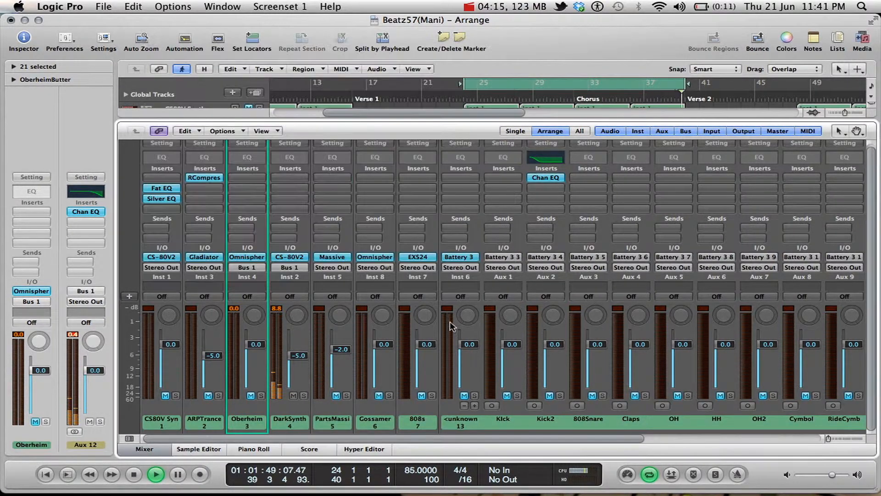
# Stop playback and bypass the Channel EQ on the Bus 1 auxiliary channel.
pyautogui.hscroll(6, 450, 321)
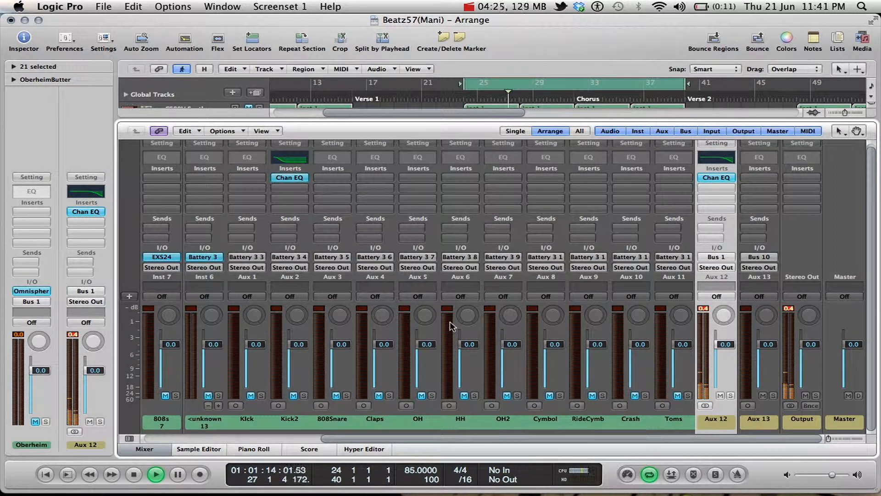
pyautogui.press('space')
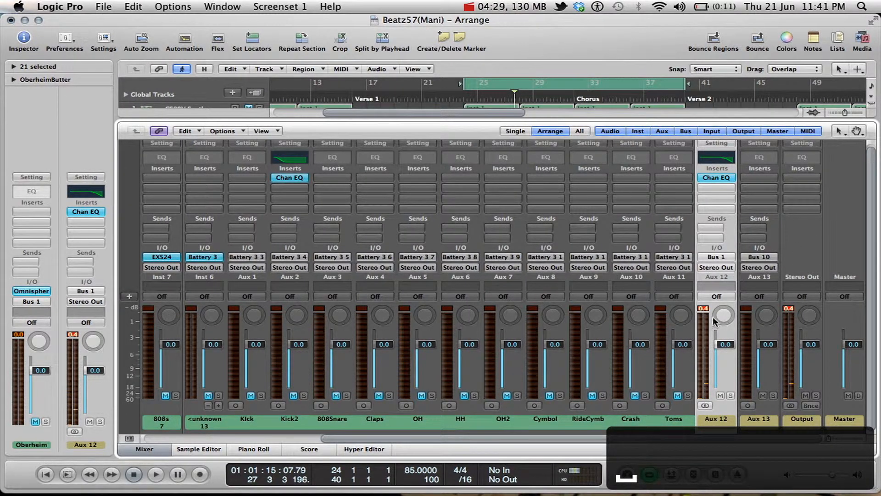
pyautogui.rightClick(715, 178)
pyautogui.click(711, 178)
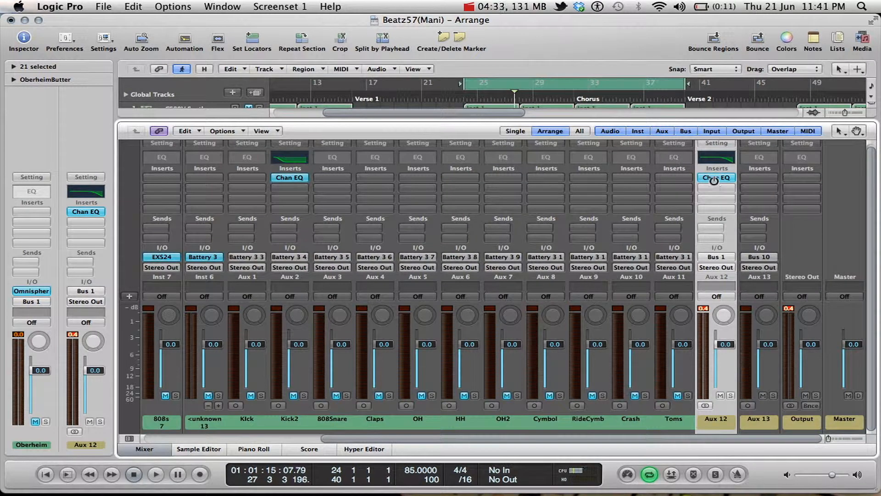
pyautogui.keyDown('alt'); pyautogui.click(712, 178); pyautogui.keyUp('alt')
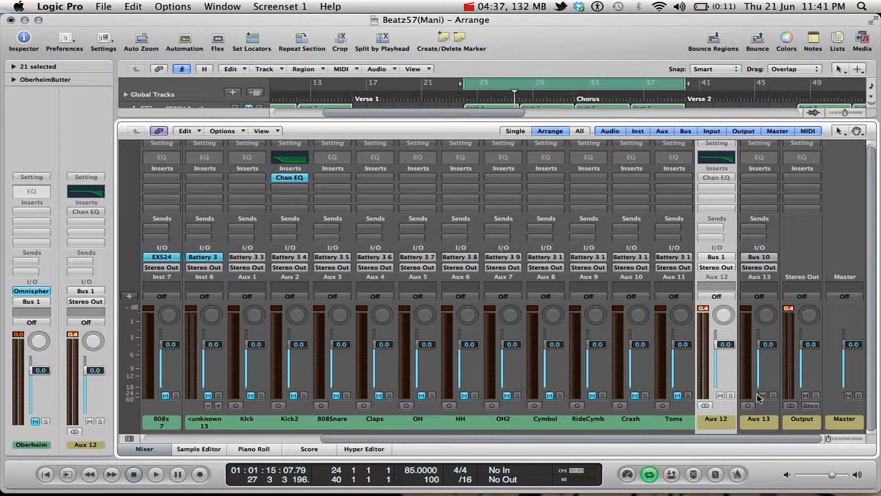
# Rename the Bus 10 auxiliary channel strip as REVERB.
pyautogui.doubleClick(765, 423)
pyautogui.write('R')
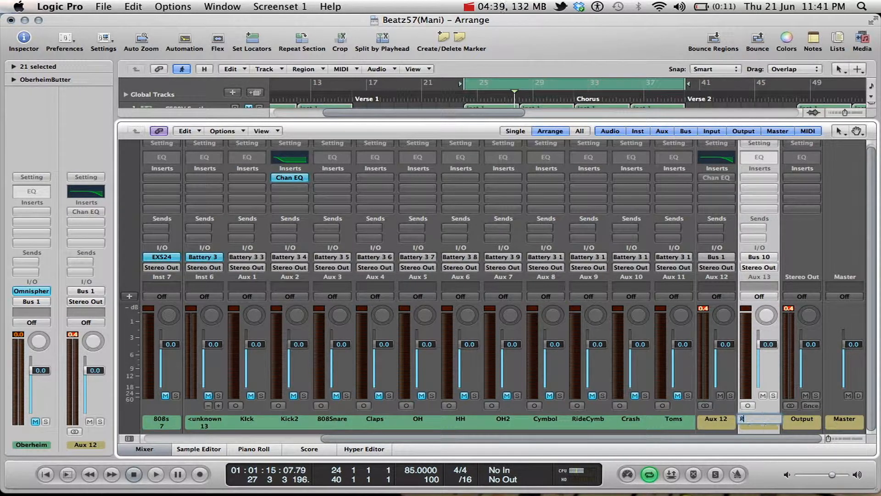
pyautogui.write('EVERB')
pyautogui.press('Return')
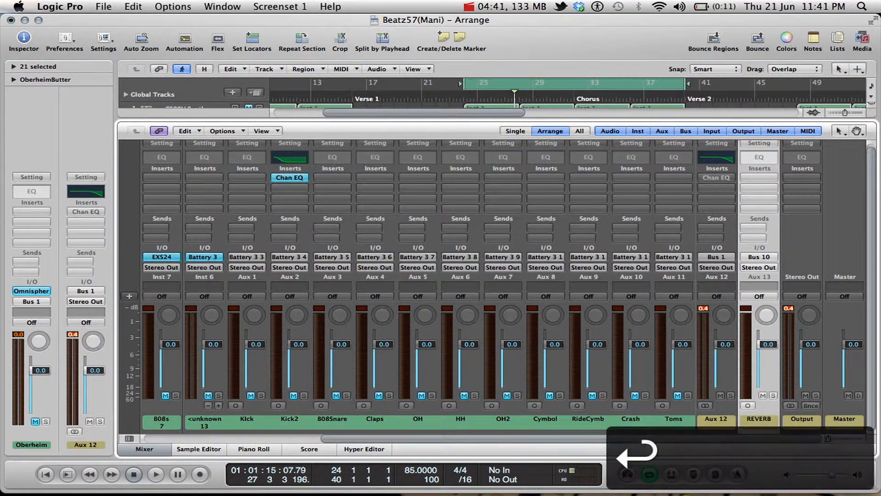
# Insert the Waves RVerb (m->s) Audio Unit in the first insert slot of the REVERB channel.
pyautogui.click(756, 178)
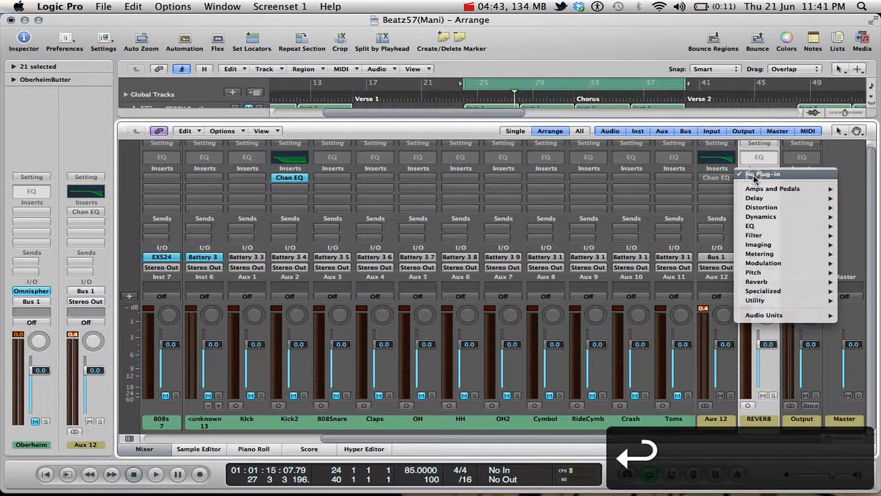
pyautogui.moveTo(772, 315)
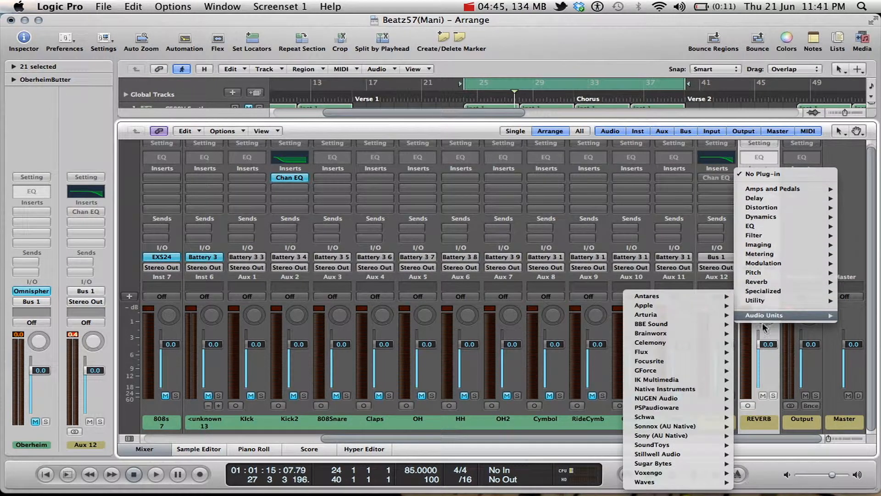
pyautogui.moveTo(683, 483)
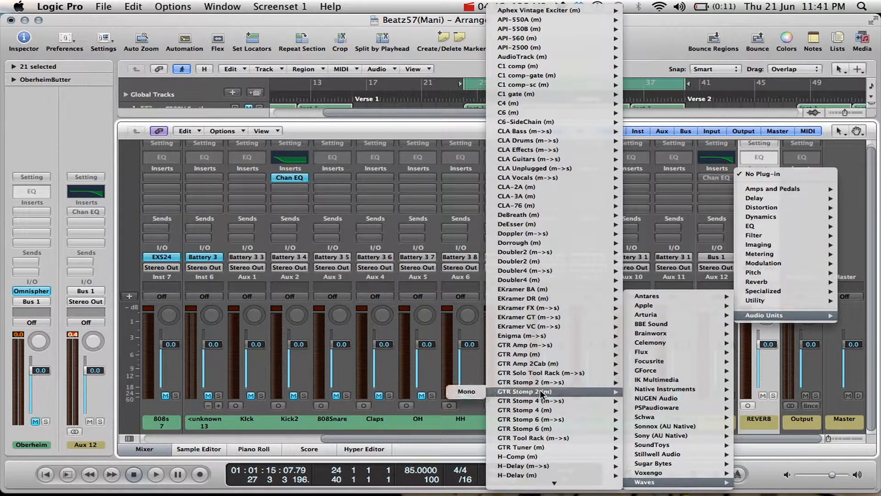
pyautogui.scroll(-15, 539, 389)
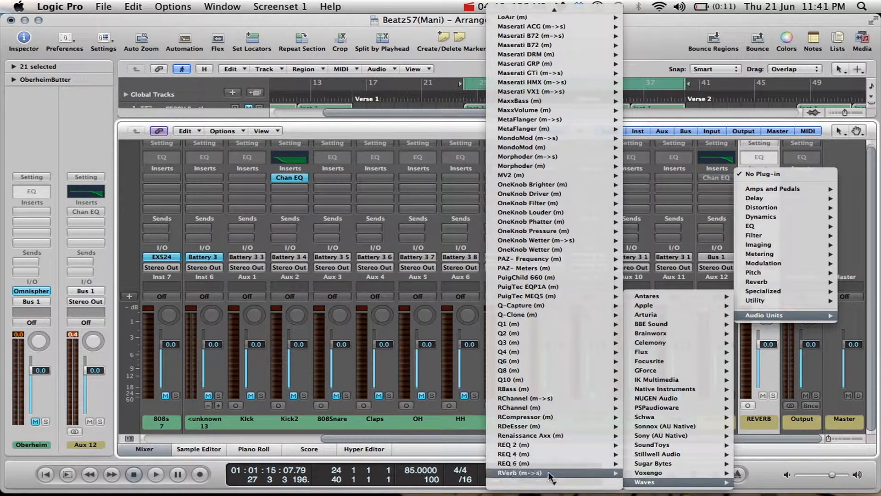
pyautogui.moveTo(548, 473)
pyautogui.click(466, 473)
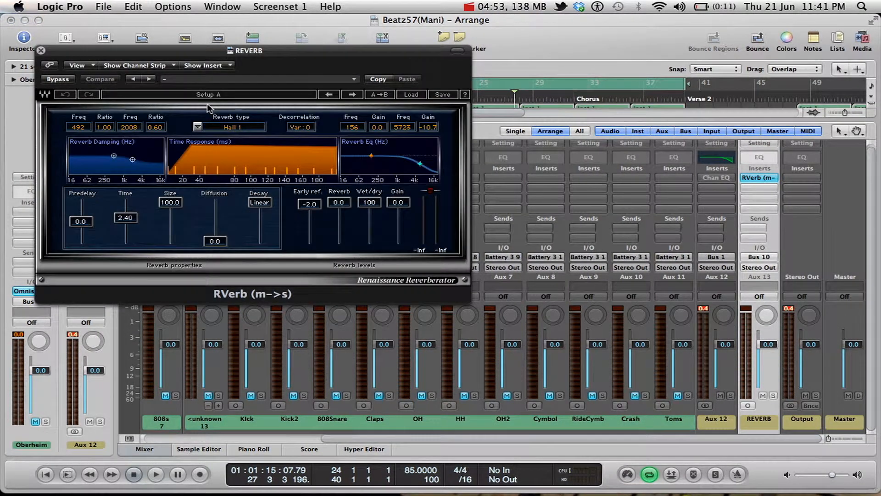
# Set the RVerb reverb type to Room and its upper Reverb EQ band to 11319 Hz at -10.8, and close the plug-in.
pyautogui.click(241, 128)
pyautogui.click(241, 129)
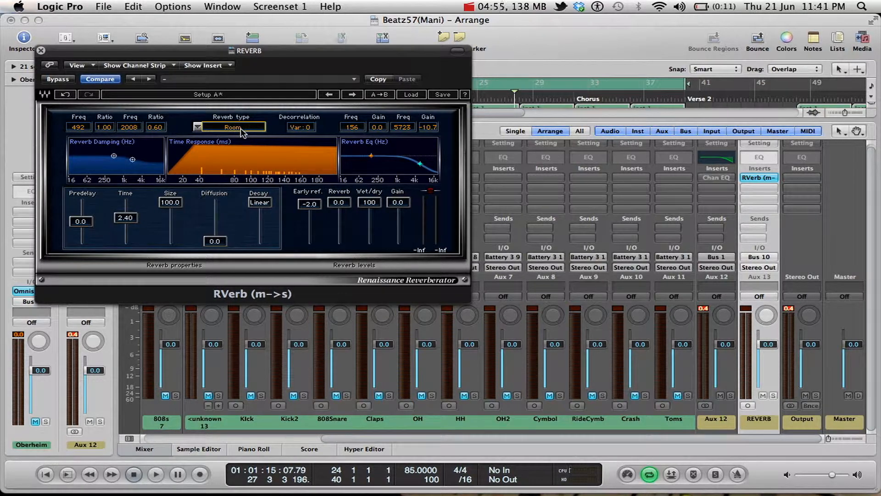
pyautogui.moveTo(414, 166); pyautogui.dragTo(460, 163)
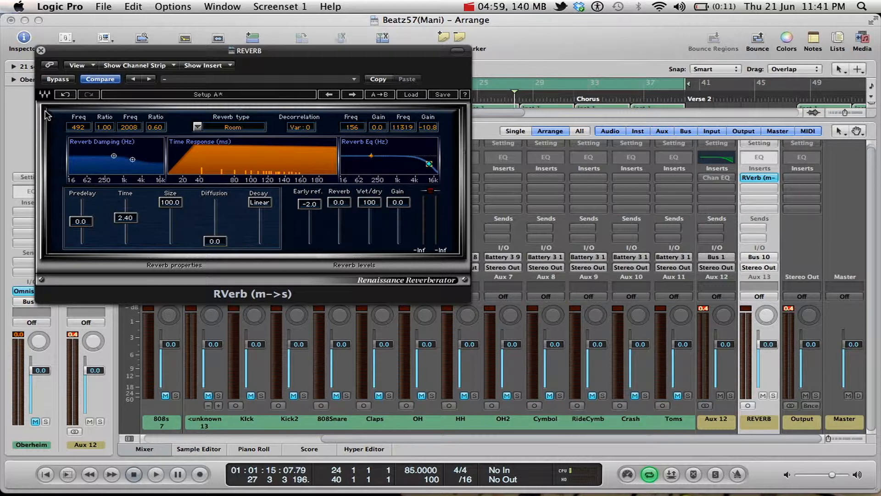
pyautogui.click(41, 51)
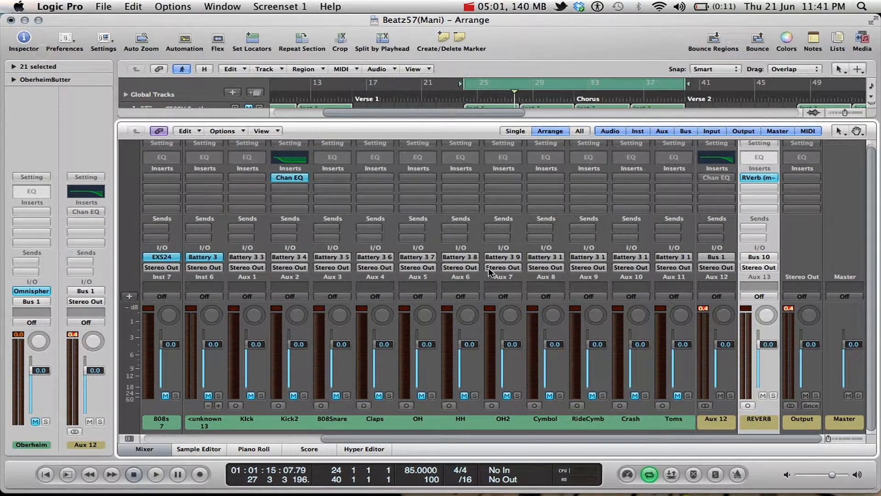
# Unmute the Oberheim channel, mute DarkSynth, and play the loop to hear the synth without reverb before stopping playback.
pyautogui.hscroll(-6, 360, 238)
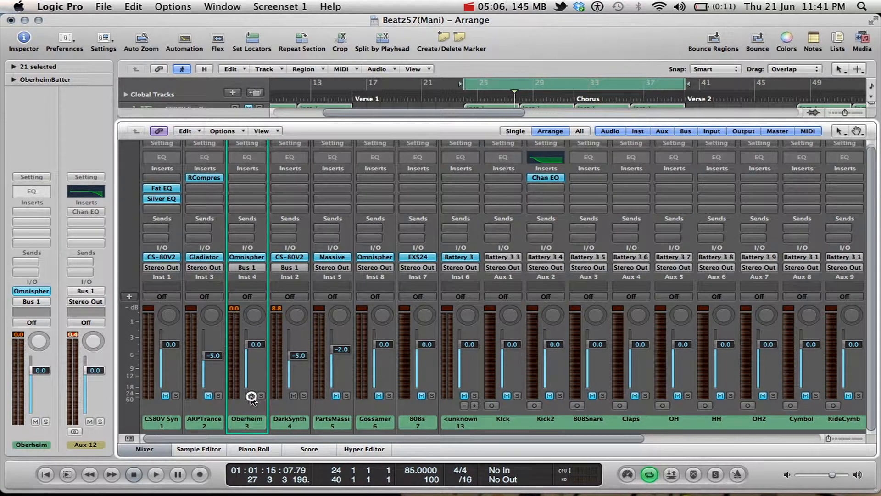
pyautogui.press('space')
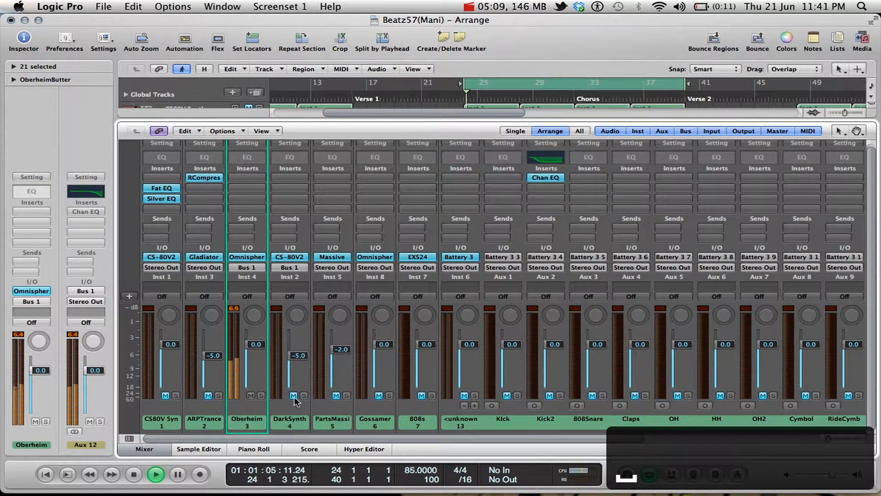
pyautogui.hscroll(1, 380, 373)
pyautogui.hscroll(10, 379, 372)
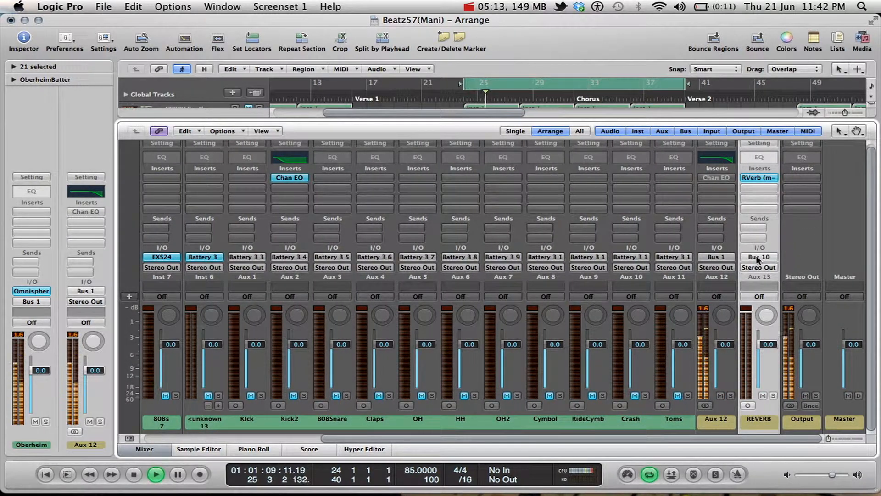
pyautogui.hscroll(-10, 756, 258)
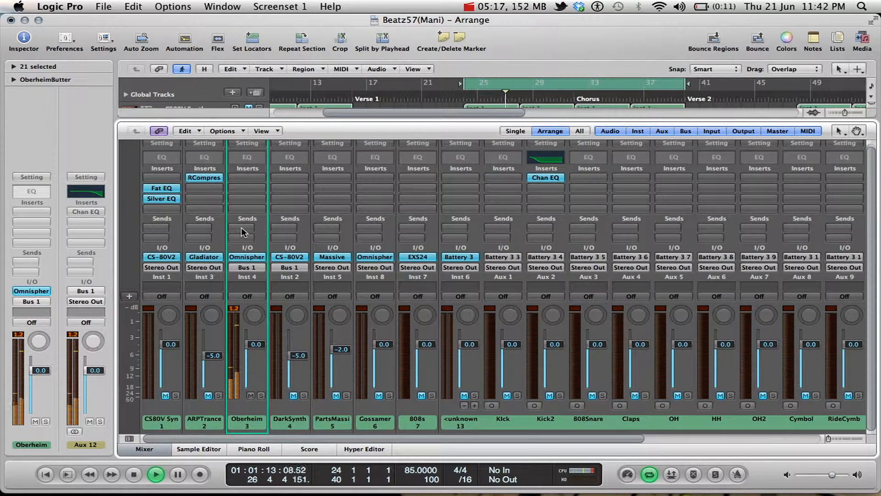
pyautogui.press('space')
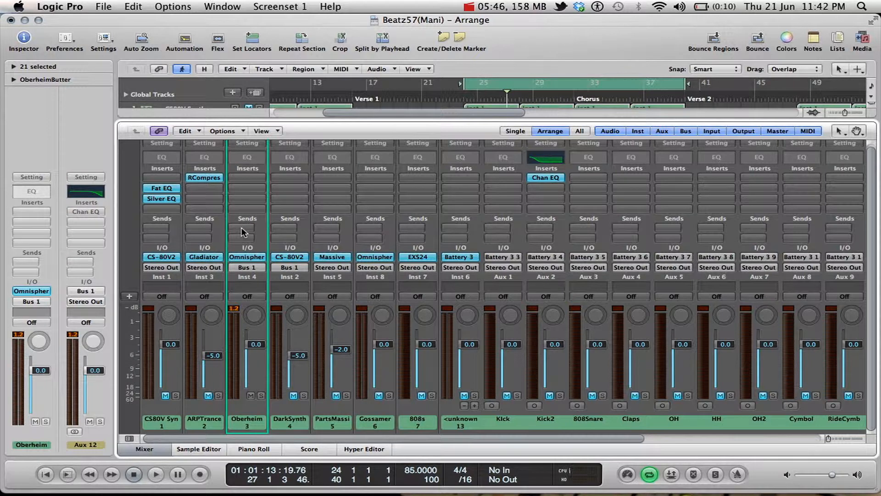
# Add a send to Bus 10 (REVERB) in the first send slot of the Oberheim channel.
pyautogui.click(242, 227)
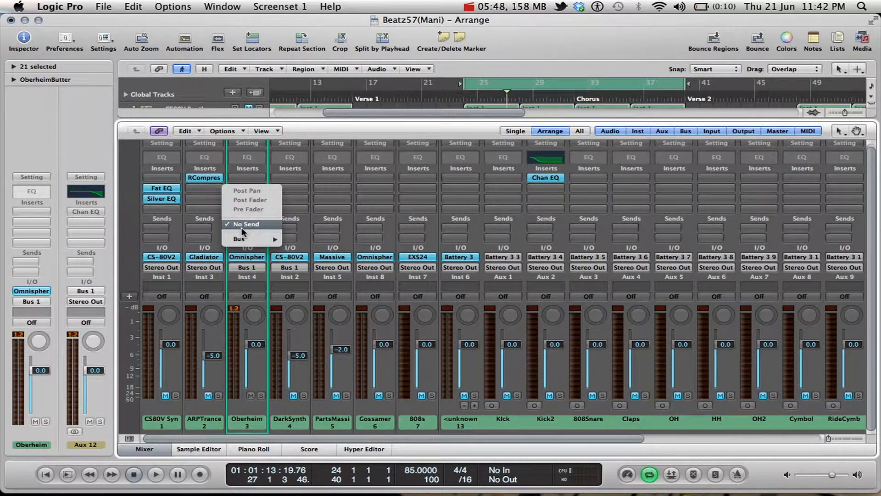
pyautogui.moveTo(248, 238)
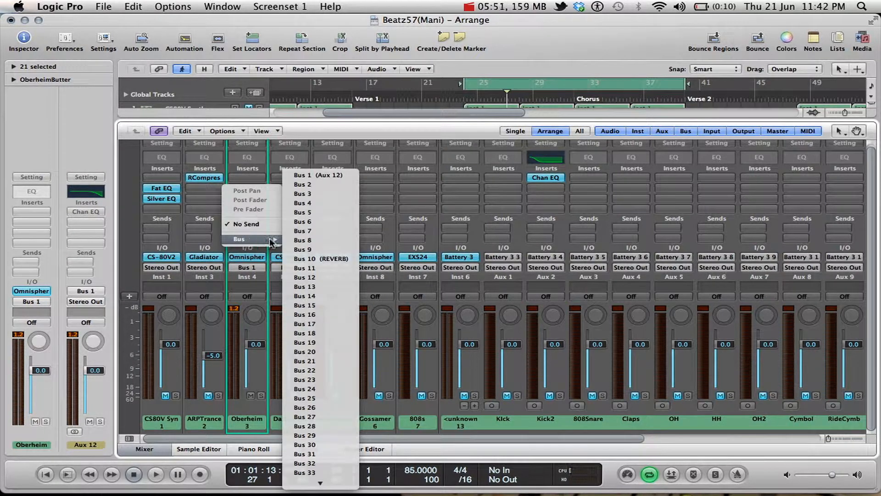
pyautogui.click(323, 259)
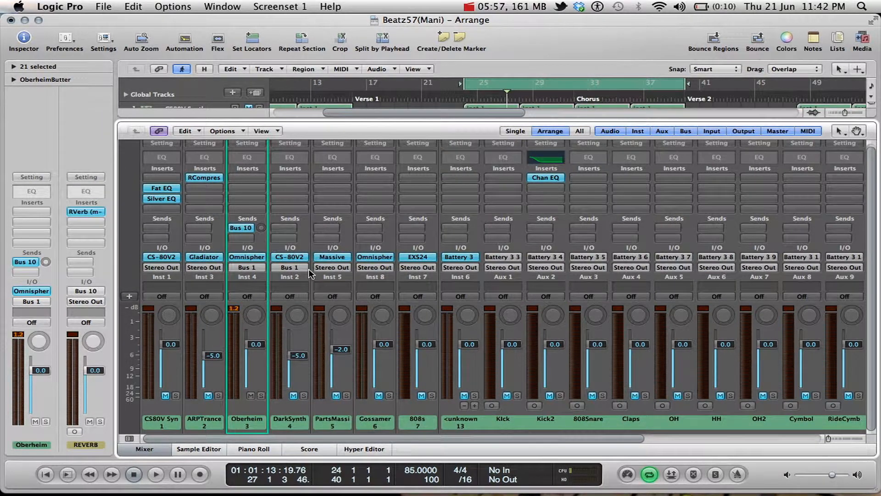
# Raise the Oberheim channel's Bus 10 send to -0.5 dB while the loop plays, and dismiss the synchronization error.
pyautogui.hscroll(6, 309, 268)
pyautogui.press('space')
pyautogui.hscroll(-6, 404, 281)
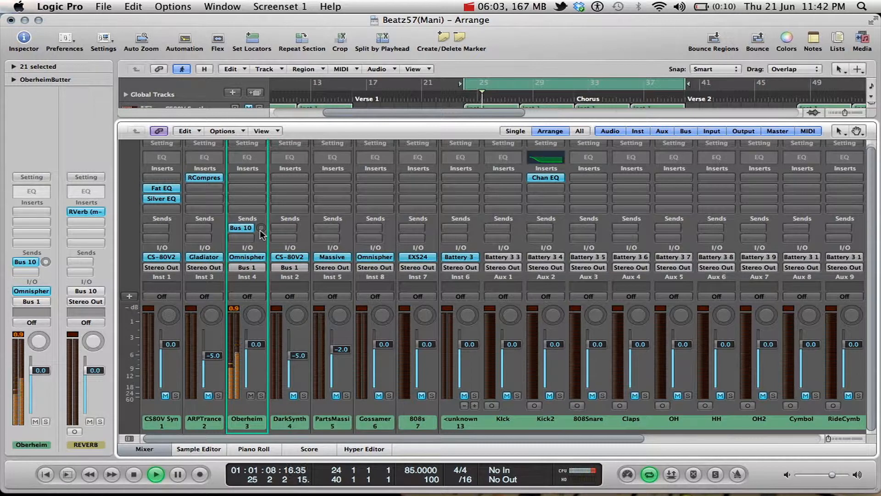
pyautogui.moveTo(260, 232); pyautogui.dragTo(264, 21)
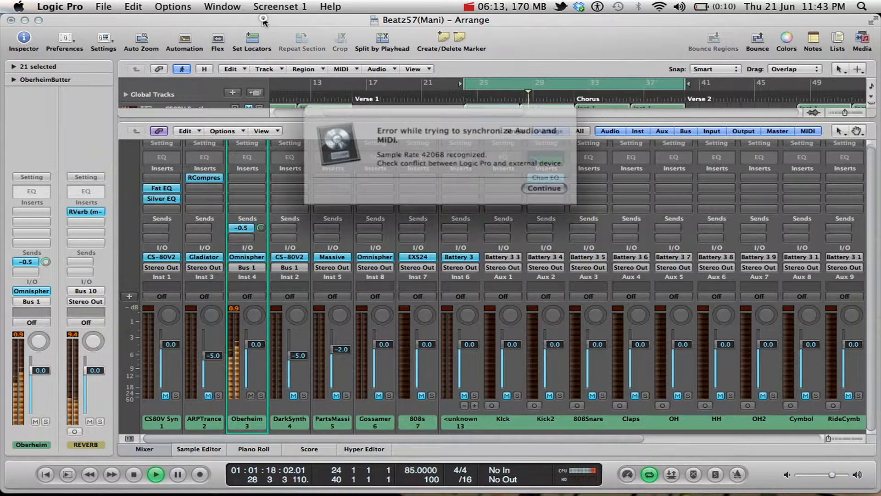
pyautogui.click(530, 184)
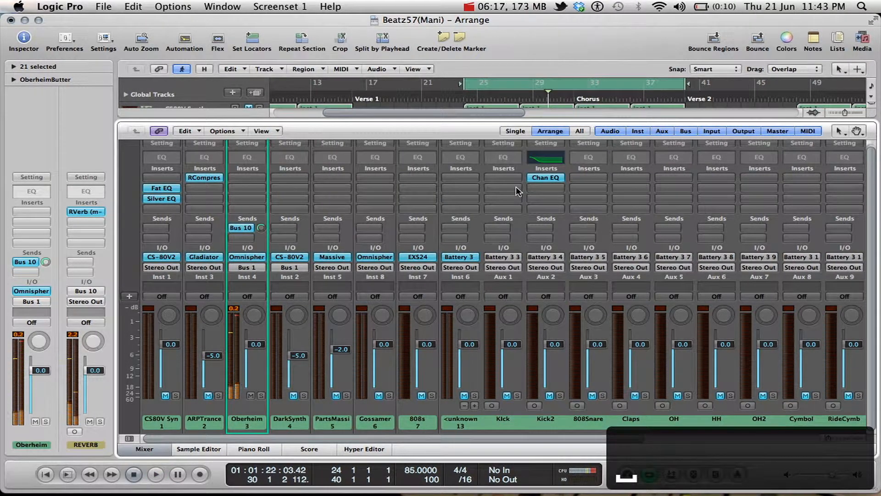
# Replay the loop from its start, set the Oberheim channel's Bus 10 send level to -2.5 dB, and stop playback.
pyautogui.press('Return')
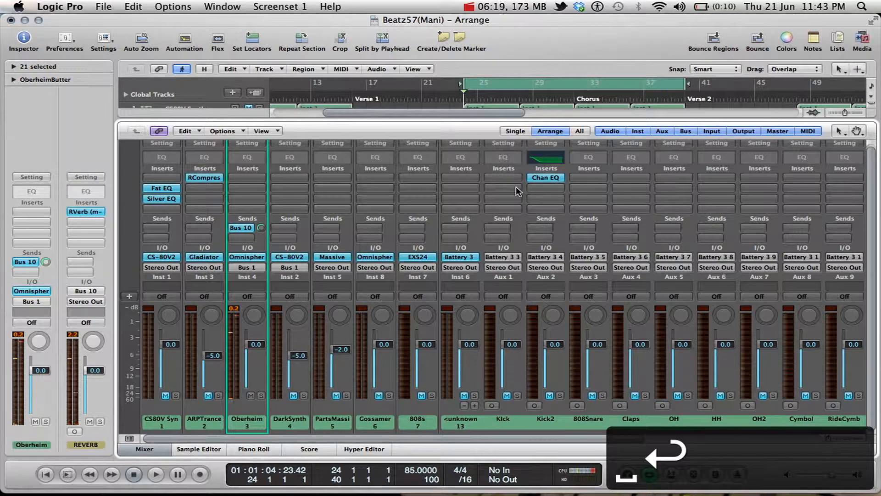
pyautogui.press('space')
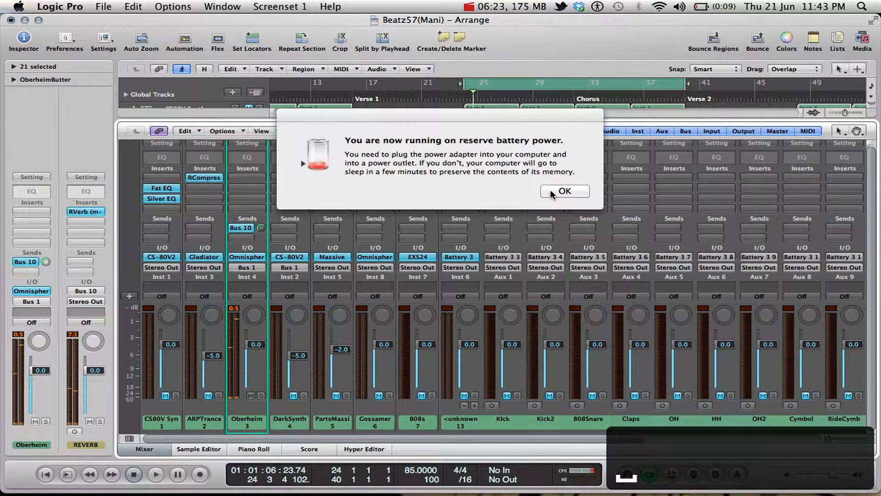
pyautogui.click(564, 191)
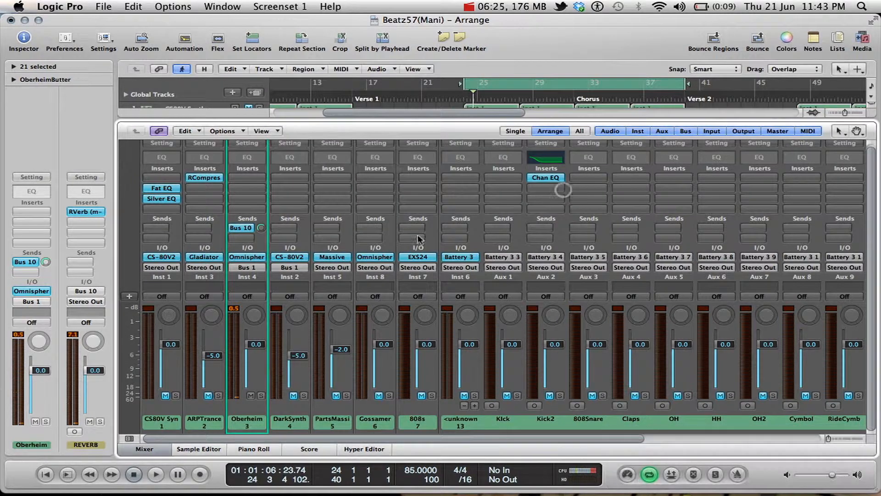
pyautogui.press('space')
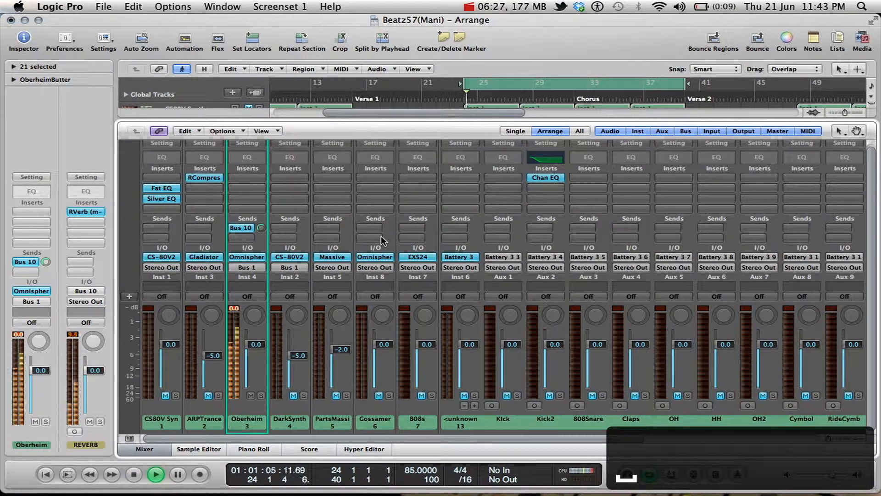
pyautogui.hscroll(6, 381, 236)
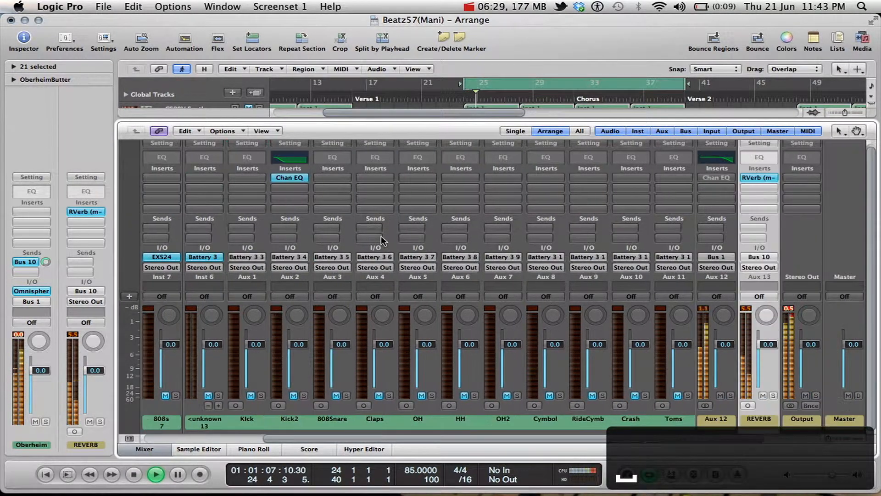
pyautogui.hscroll(-8, 381, 235)
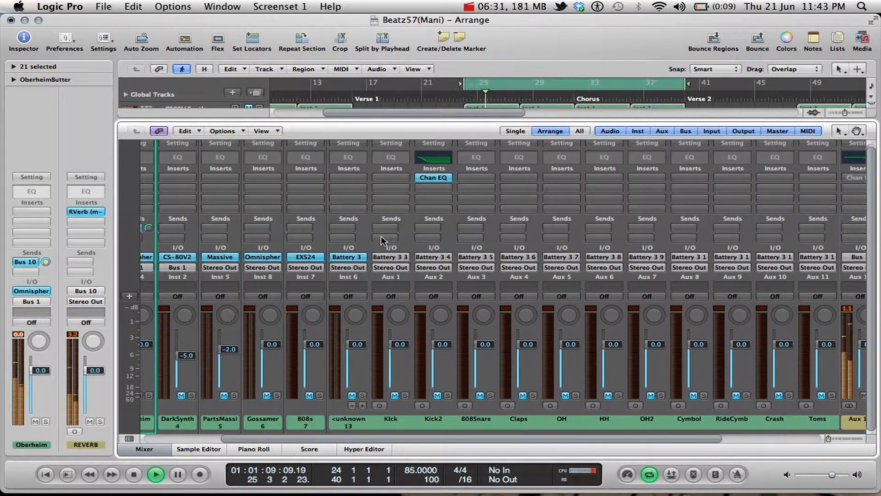
pyautogui.moveTo(260, 228)
pyautogui.mouseDown()
pyautogui.moveTo(260, 148)
pyautogui.moveTo(274, 235)
pyautogui.mouseUp()
pyautogui.press('space')
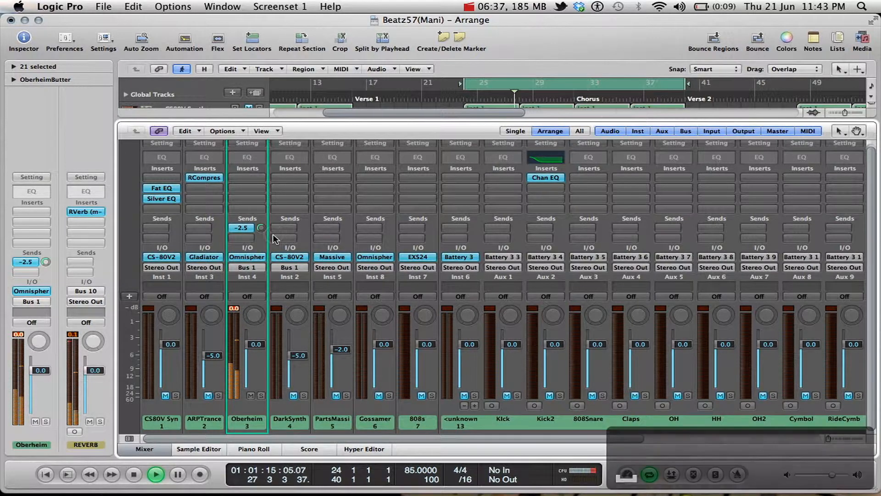
# Review the RVerb settings on the REVERB channel, close the plug-in, and return to the synth channels.
pyautogui.hscroll(6, 361, 318)
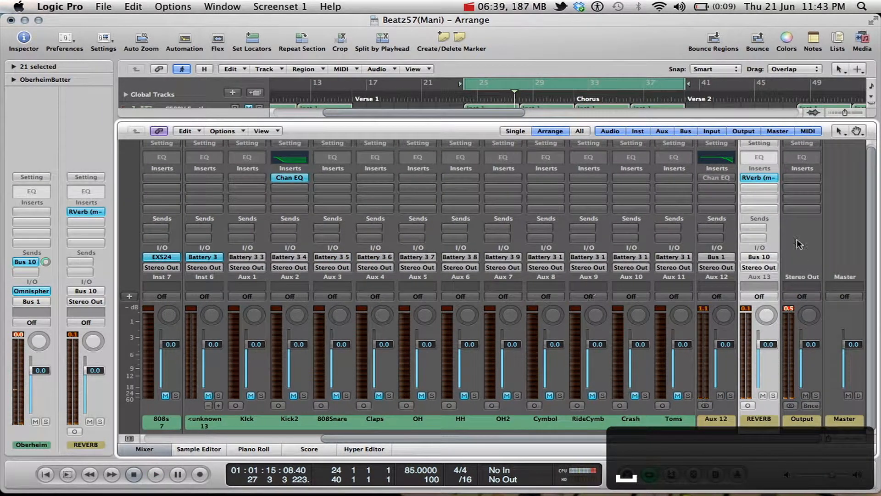
pyautogui.click(753, 177)
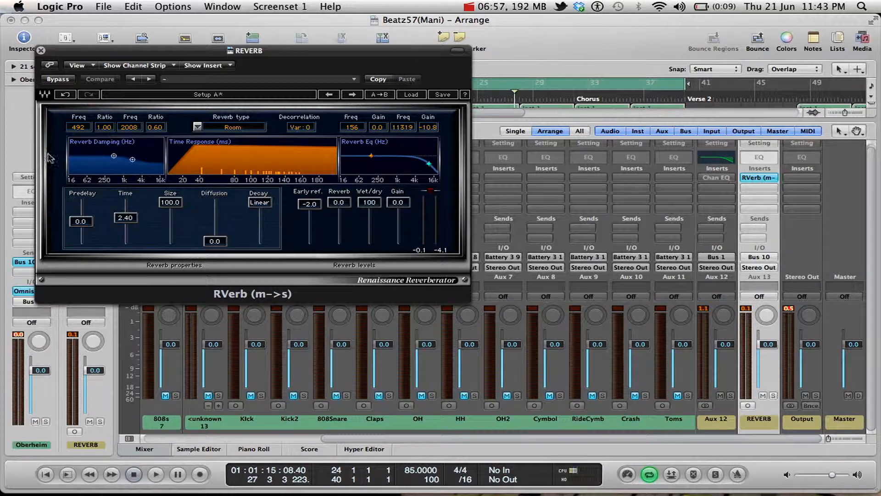
pyautogui.click(41, 51)
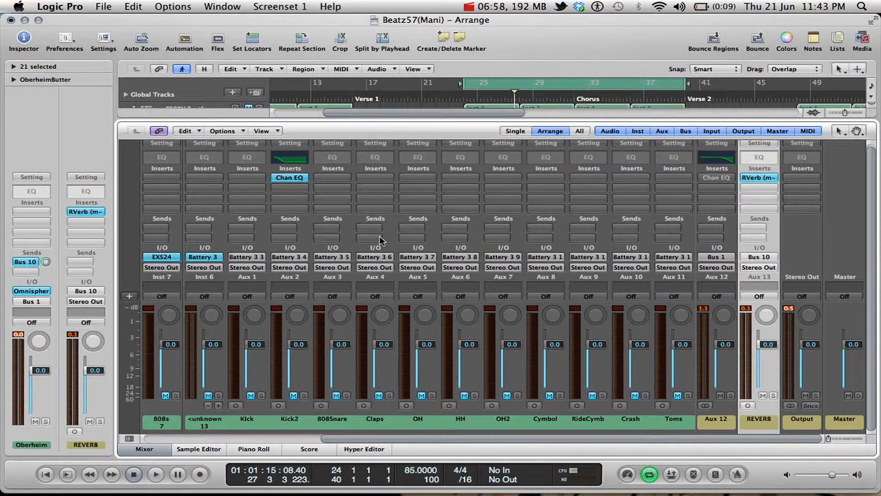
pyautogui.hscroll(-5, 379, 236)
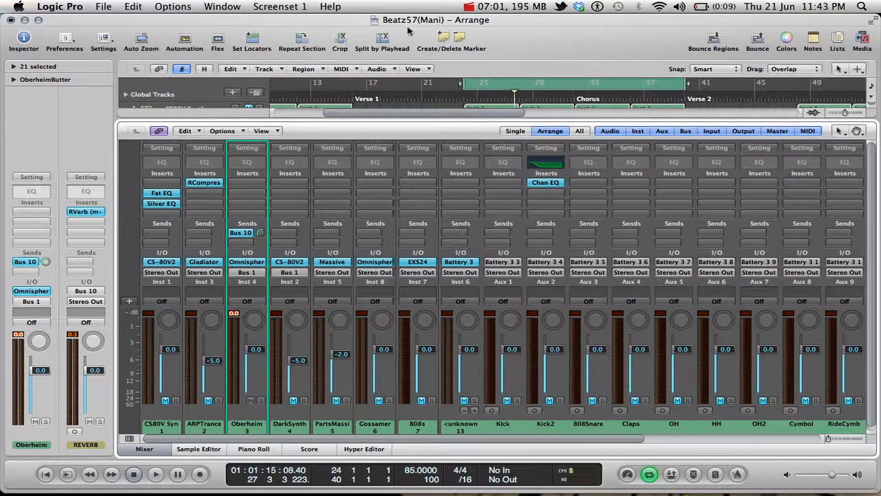